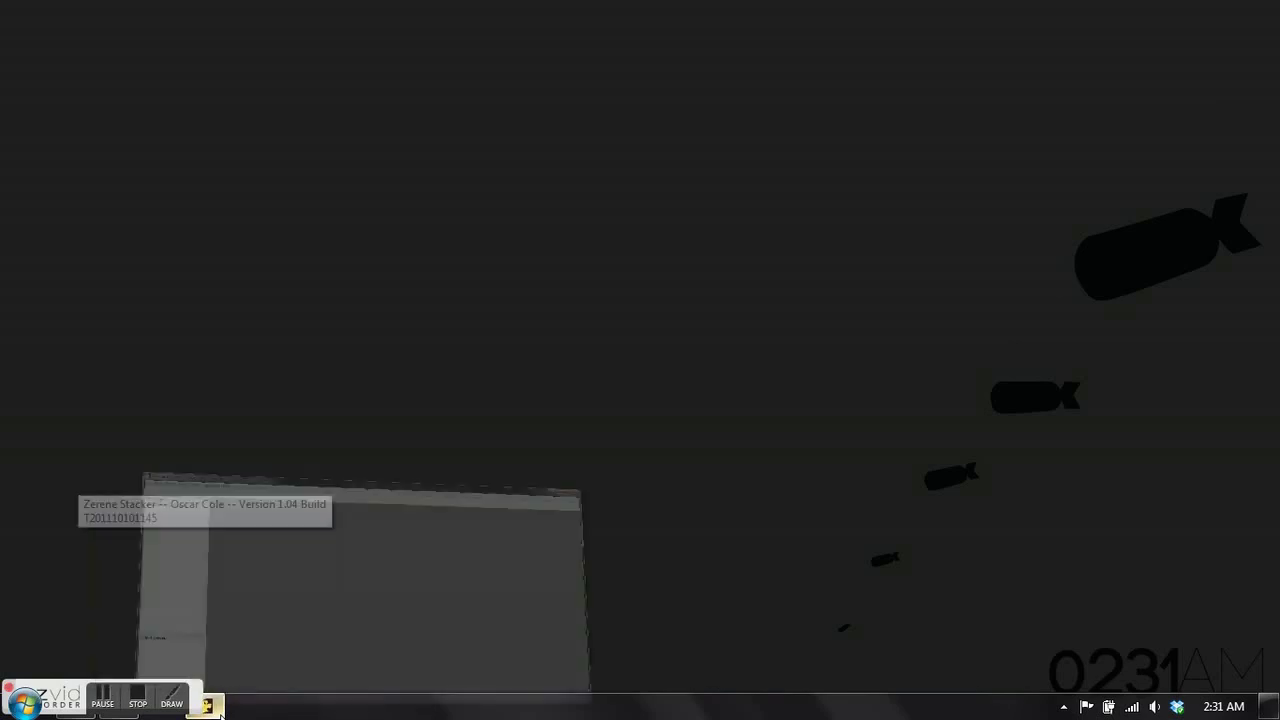
Step: Deselect the 58 photos in 100CANON and open IMG_6929 with Windows Photo Viewer
mouse_move(75, 706)
mouse_move(82, 650)
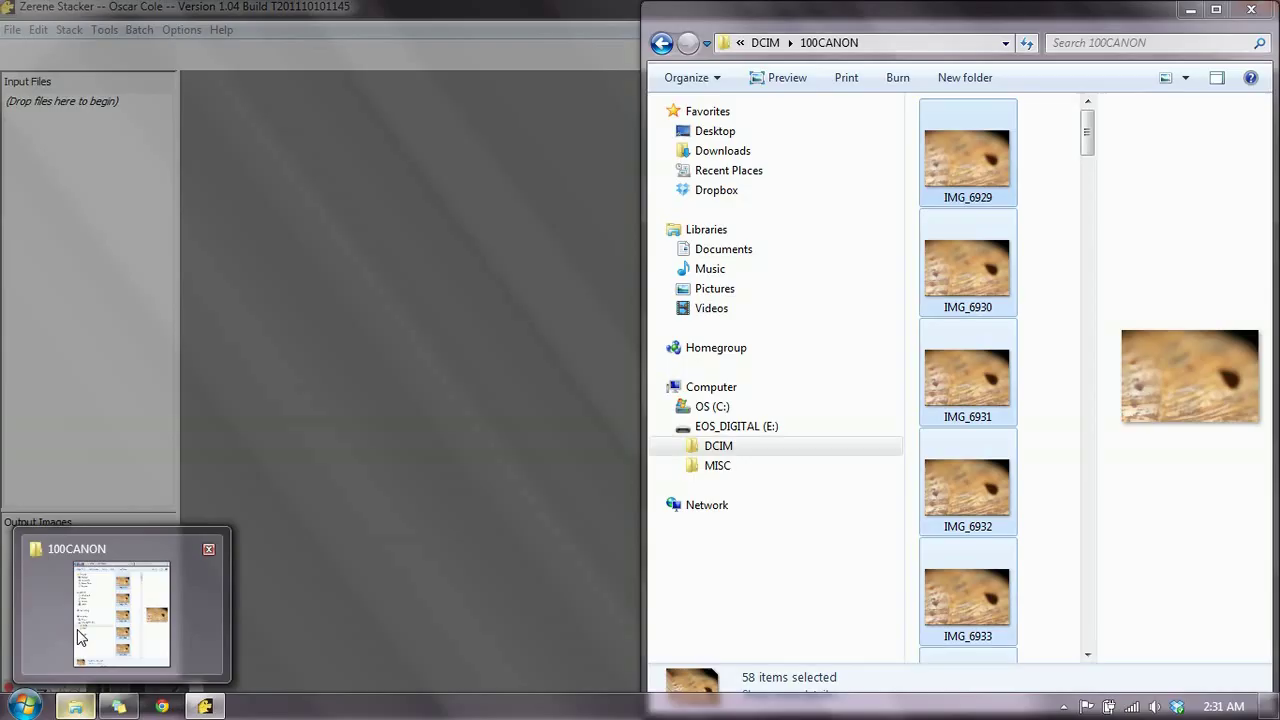
left_click(84, 676)
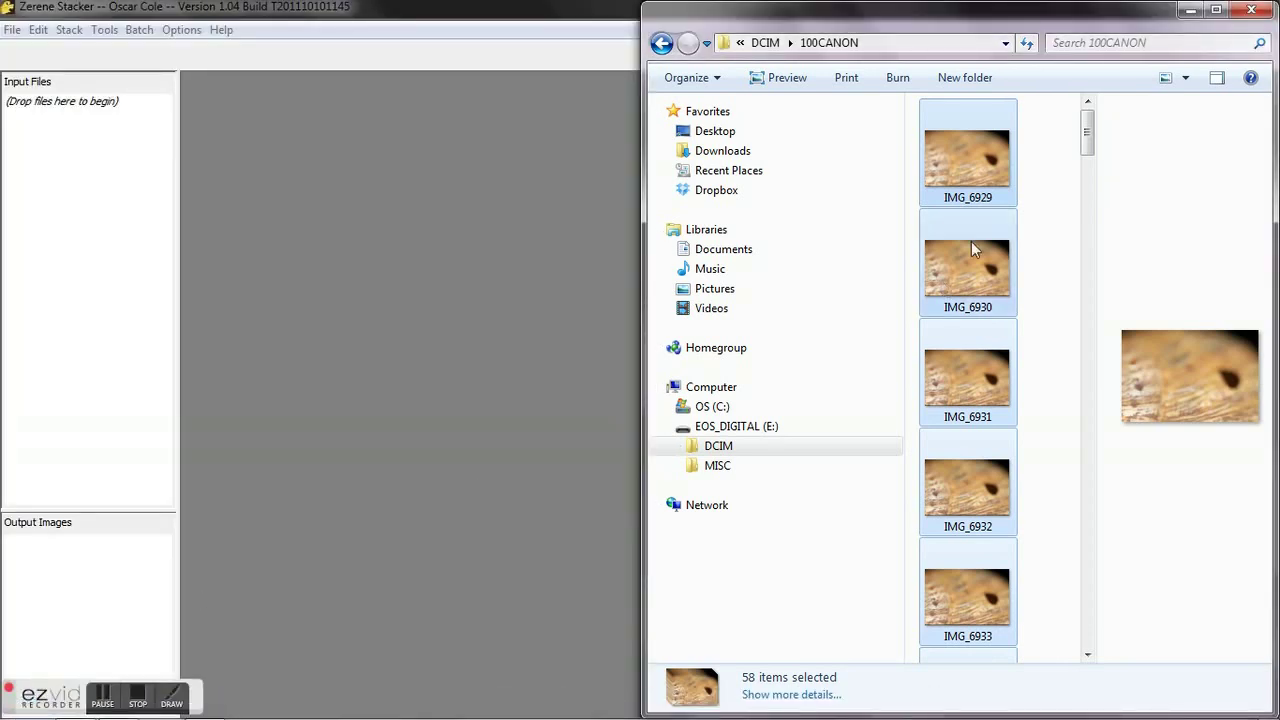
left_click(1074, 144)
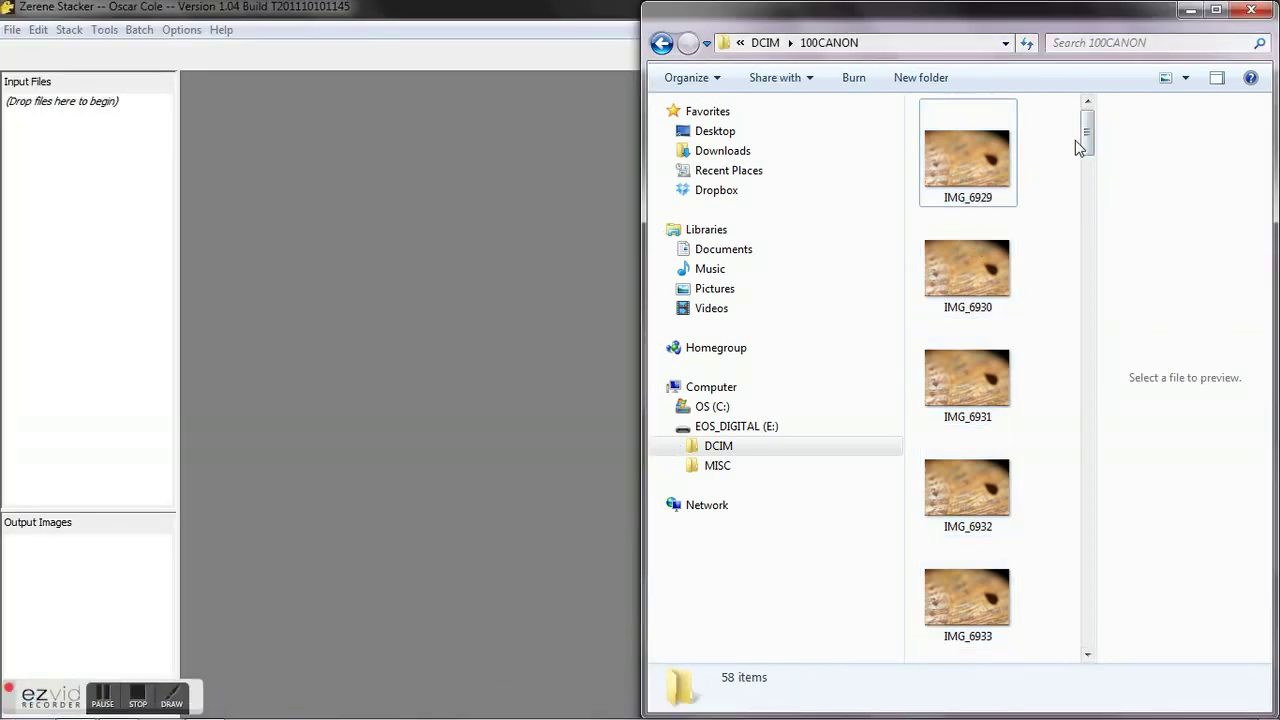
mouse_move(1088, 145)
left_mouse_down()
mouse_move(1087, 228)
mouse_move(1087, 125)
left_mouse_up()
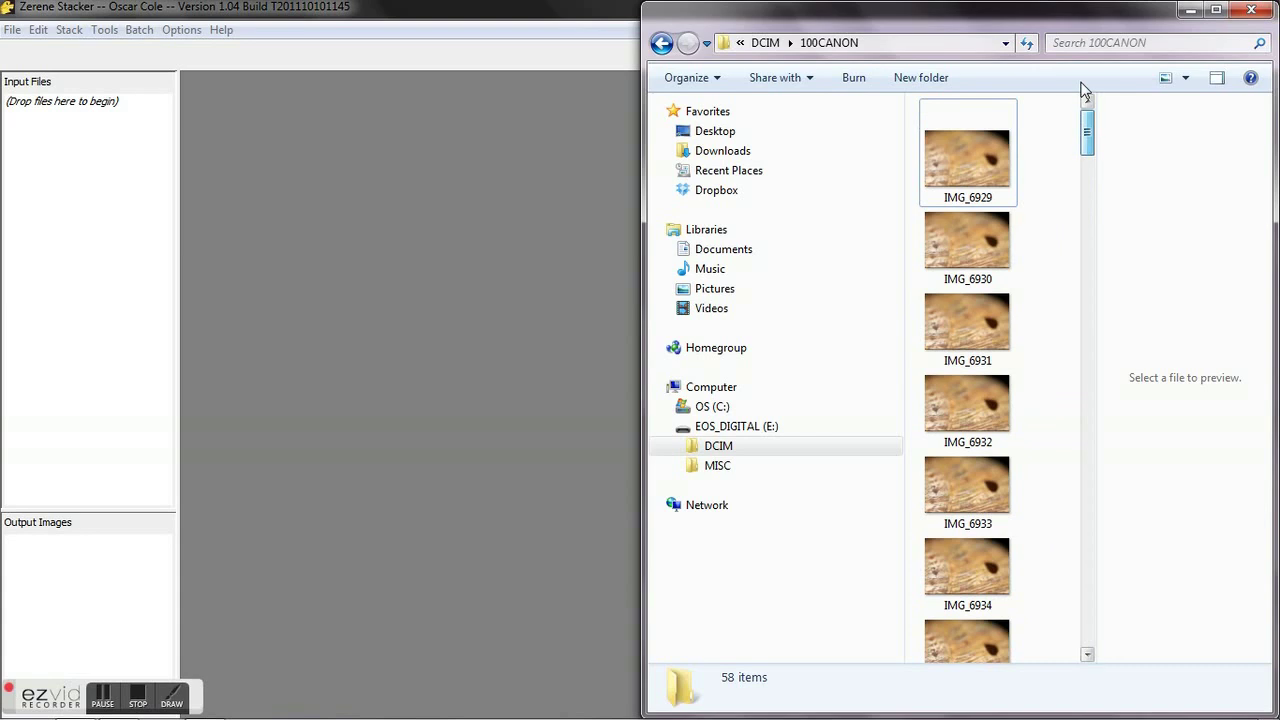
right_click(977, 164)
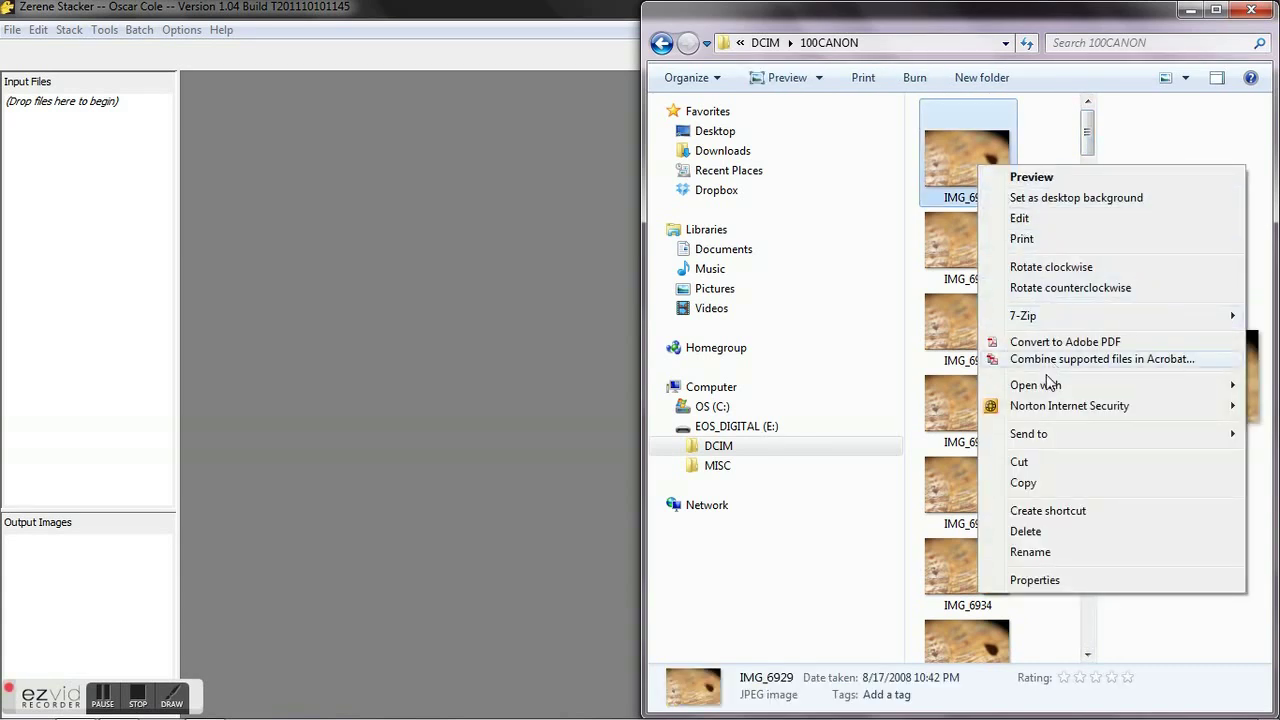
mouse_move(1062, 388)
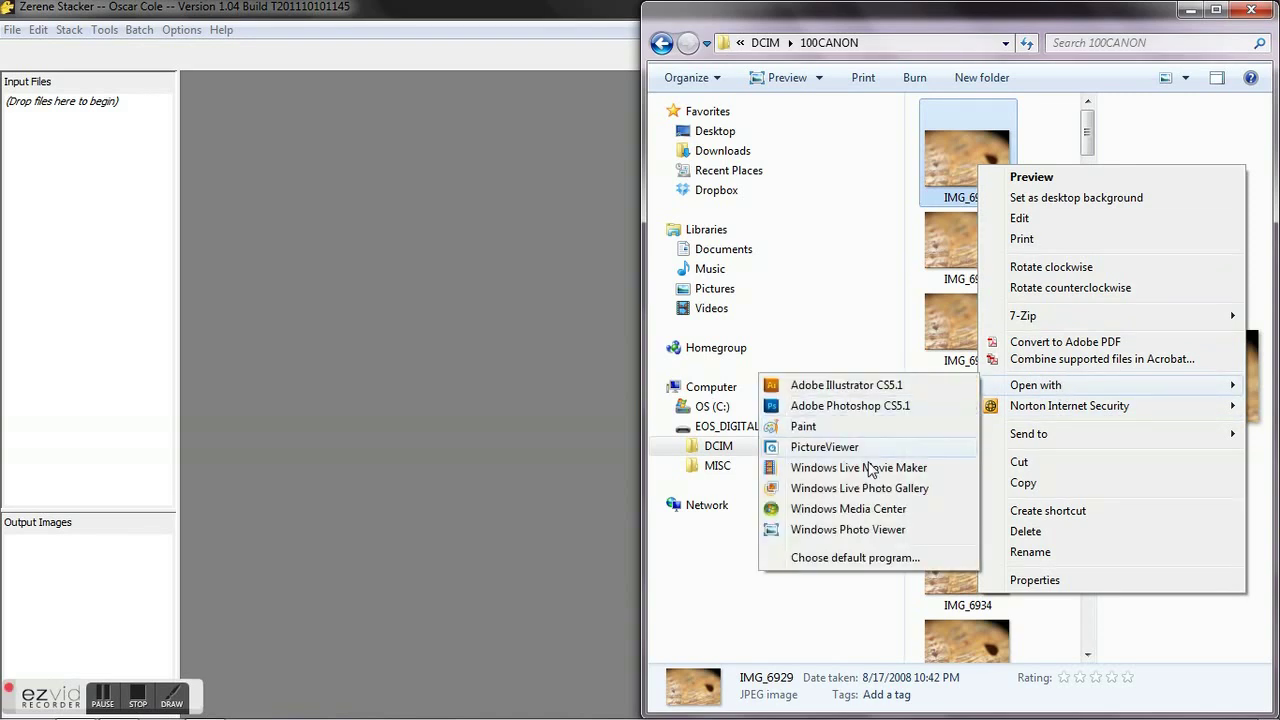
Step: View IMG_6929 in Photo Viewer, step through the focus series to IMG_6947, then close the viewer
left_click(817, 537)
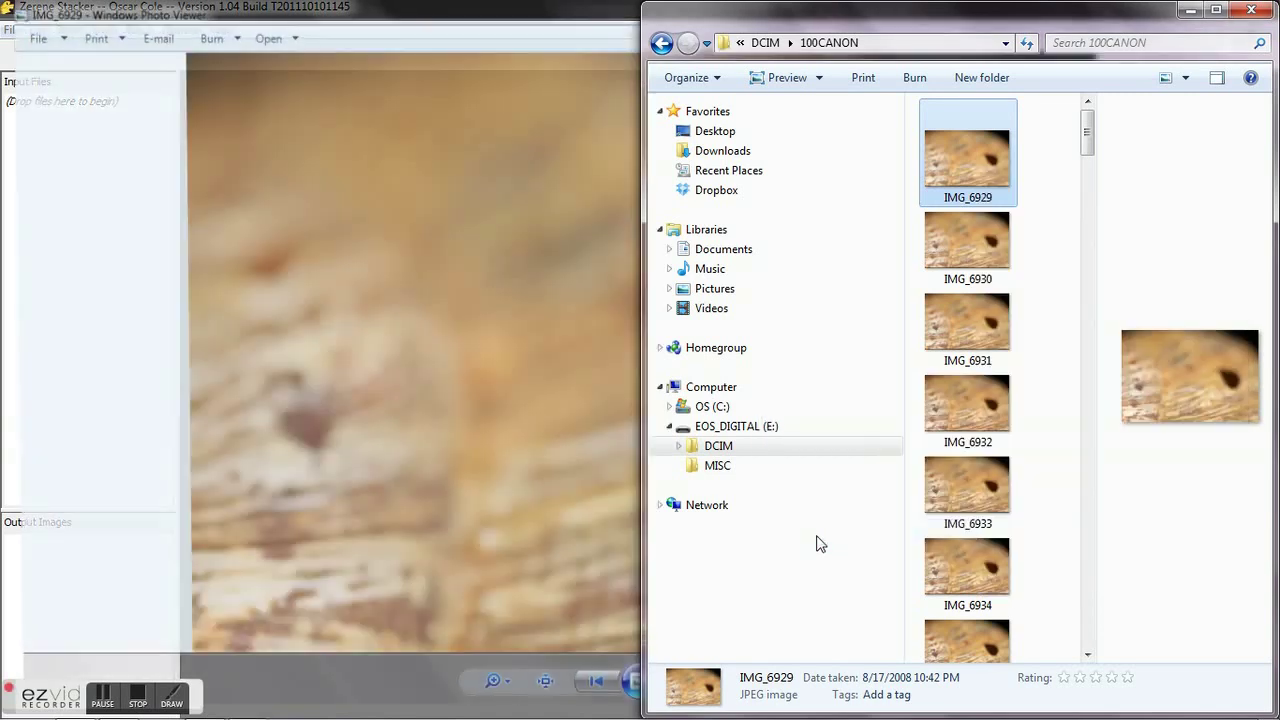
left_click(570, 310)
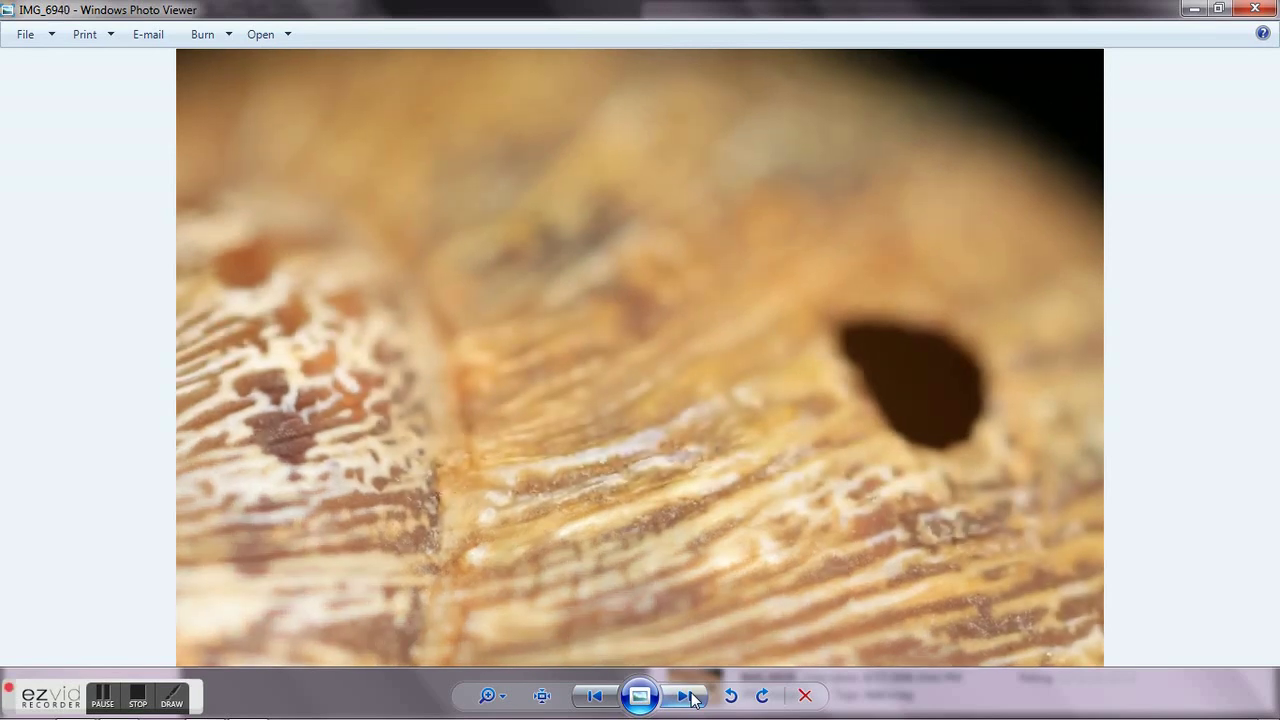
left_click(688, 697)
left_click(688, 697)
left_click(688, 697)
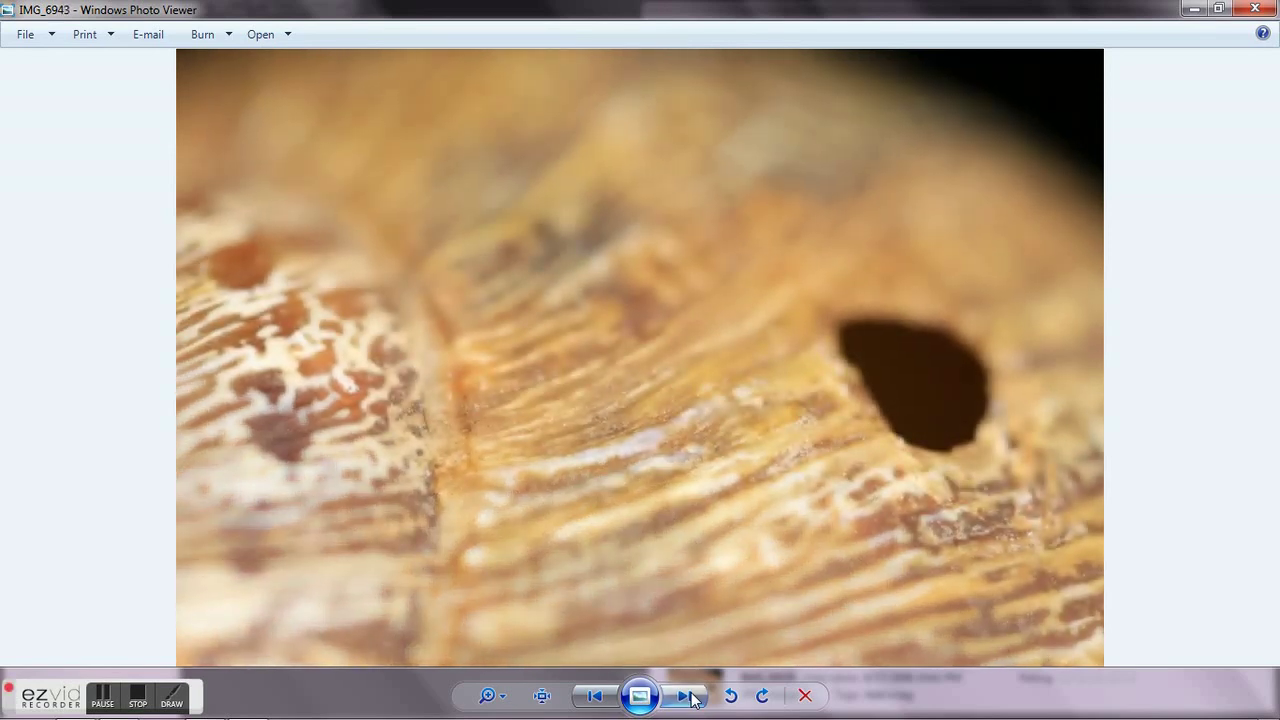
left_click(688, 697)
left_click(688, 697)
left_click(688, 697)
left_click(688, 697)
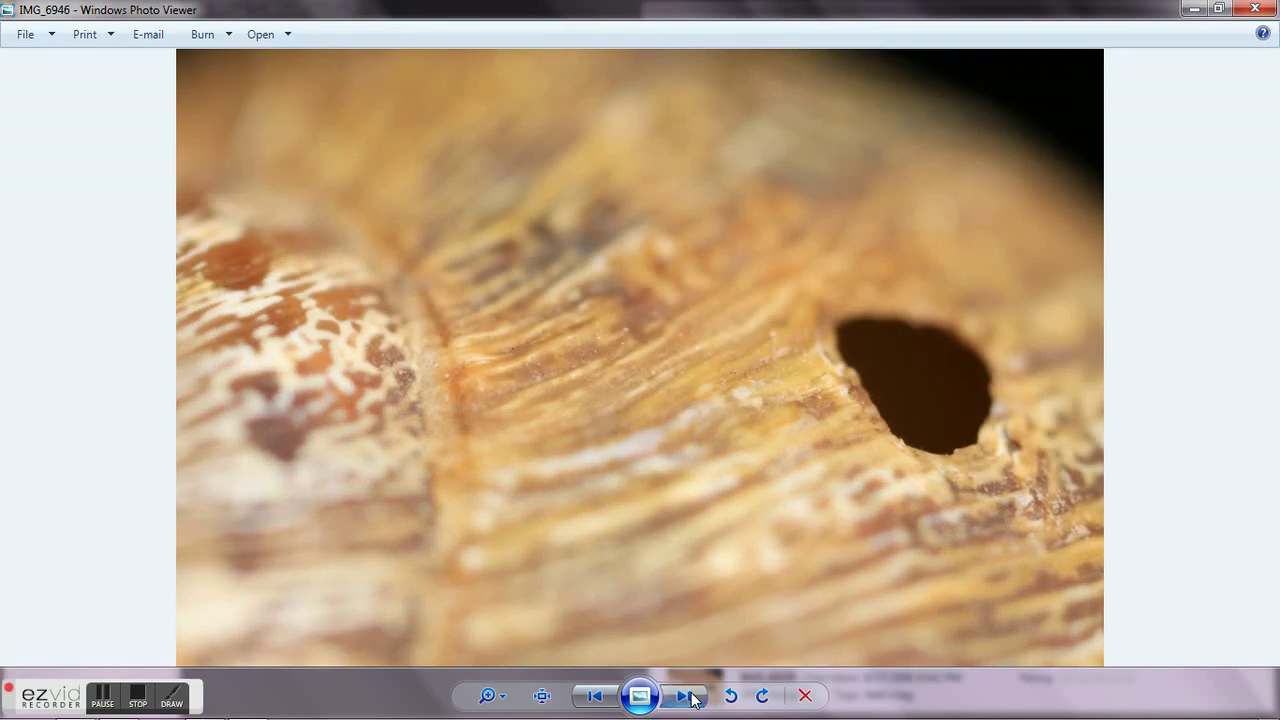
left_click(1254, 9)
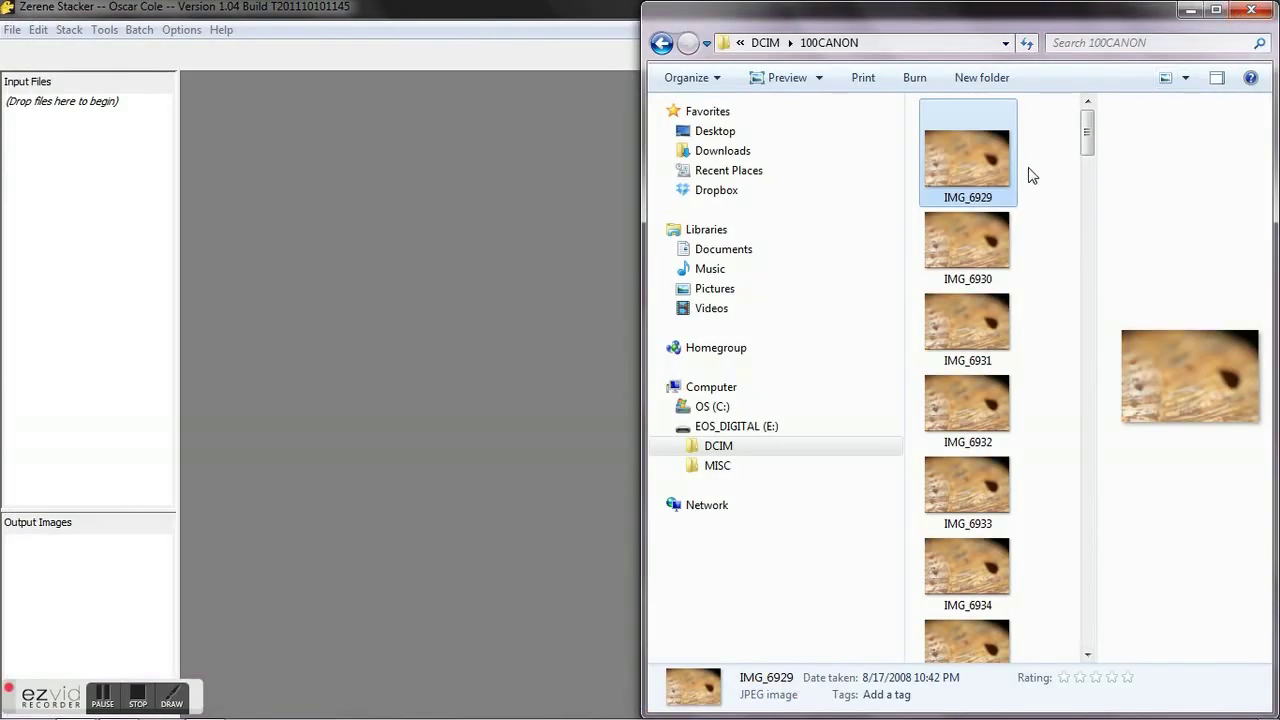
Step: Load all 58 photos from IMG_6929 onward into Zerene's Input Files and minimize the folder
left_click(1030, 167)
key("ctrl+a")
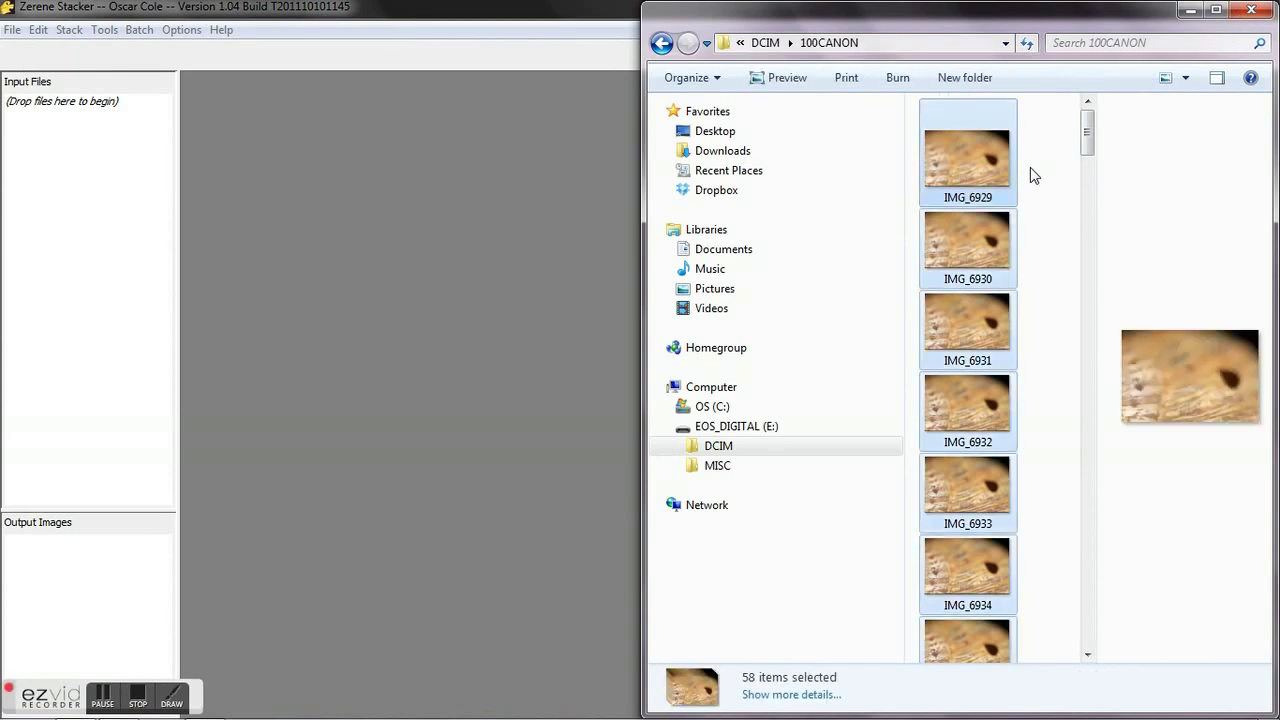
left_click_drag(980, 173, 156, 228)
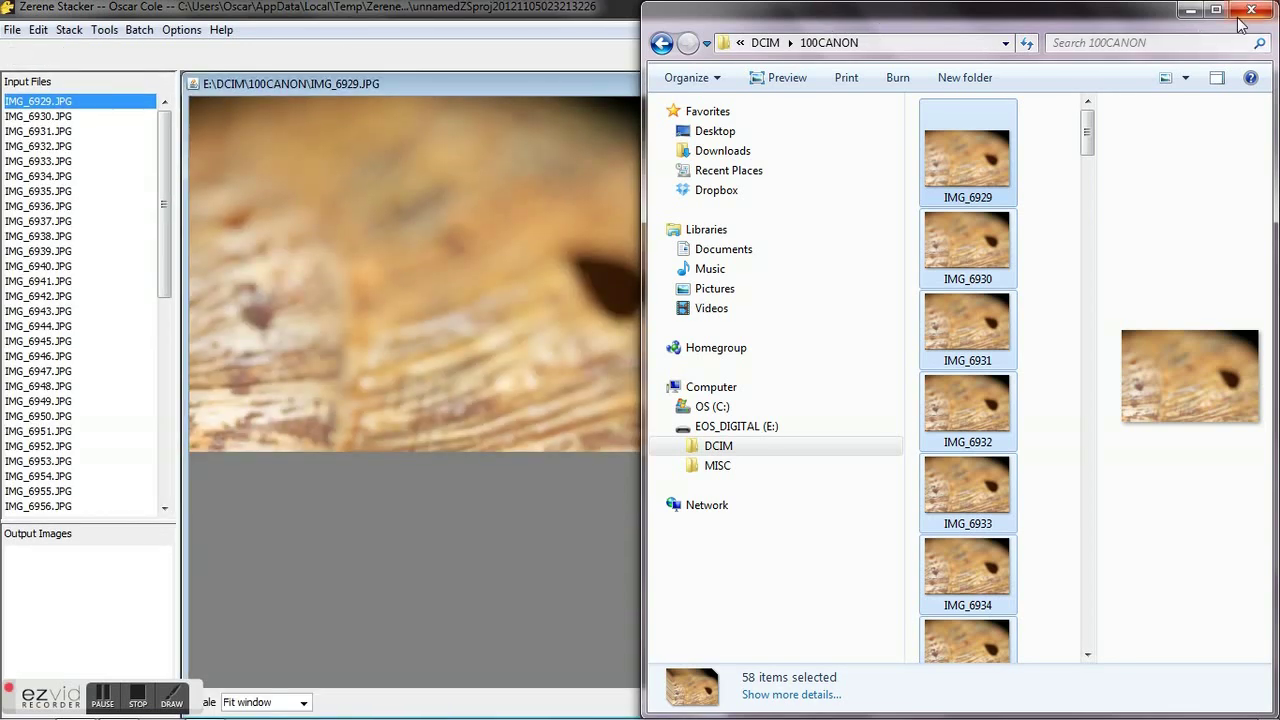
left_click(1195, 11)
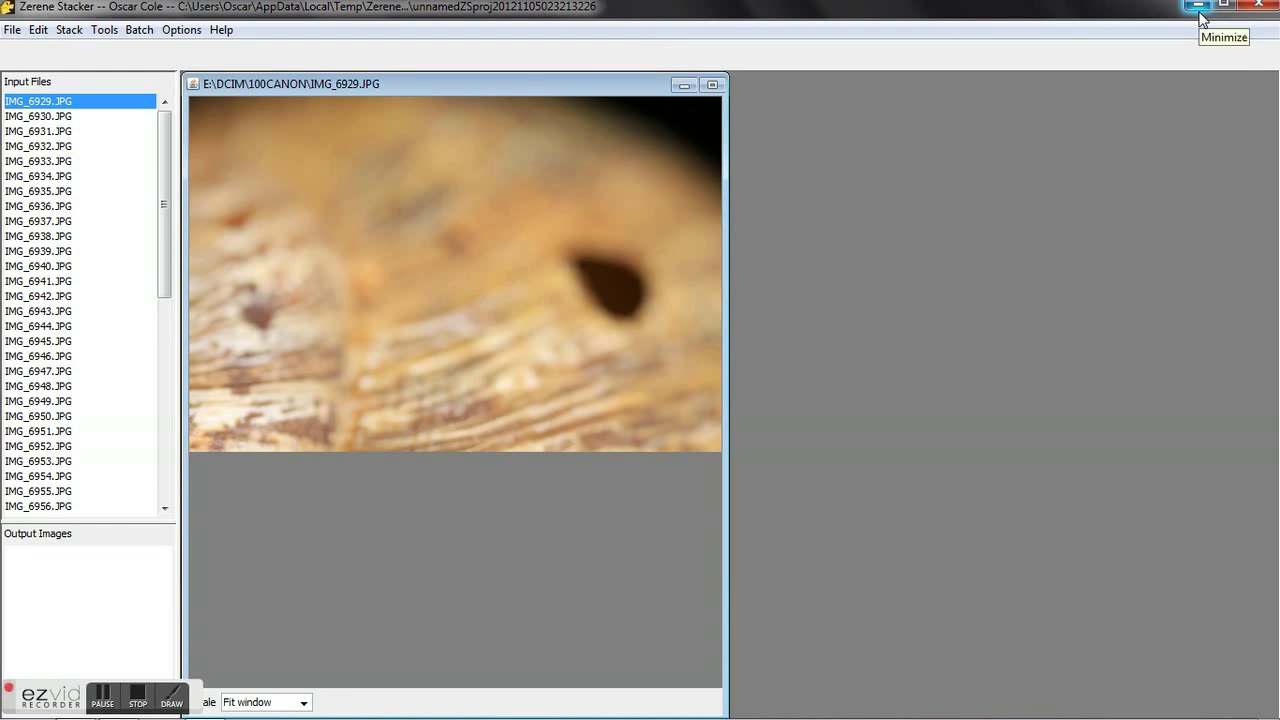
left_click(44, 31)
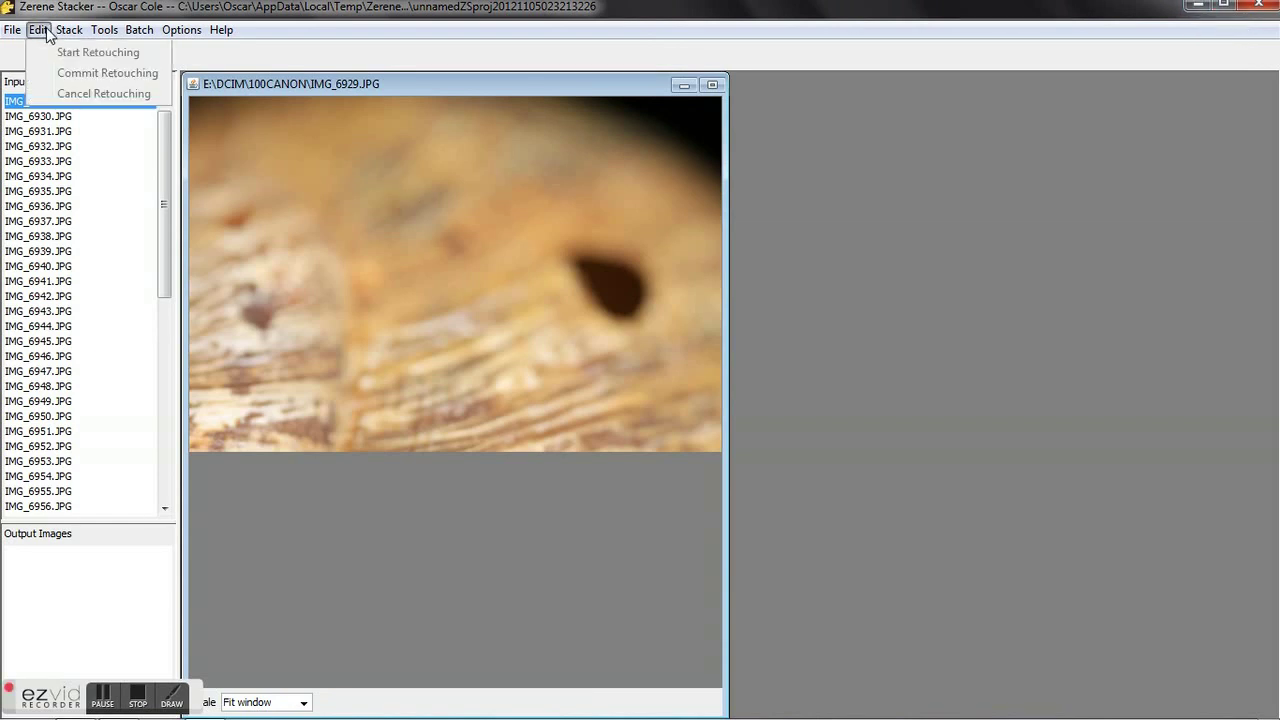
mouse_move(66, 30)
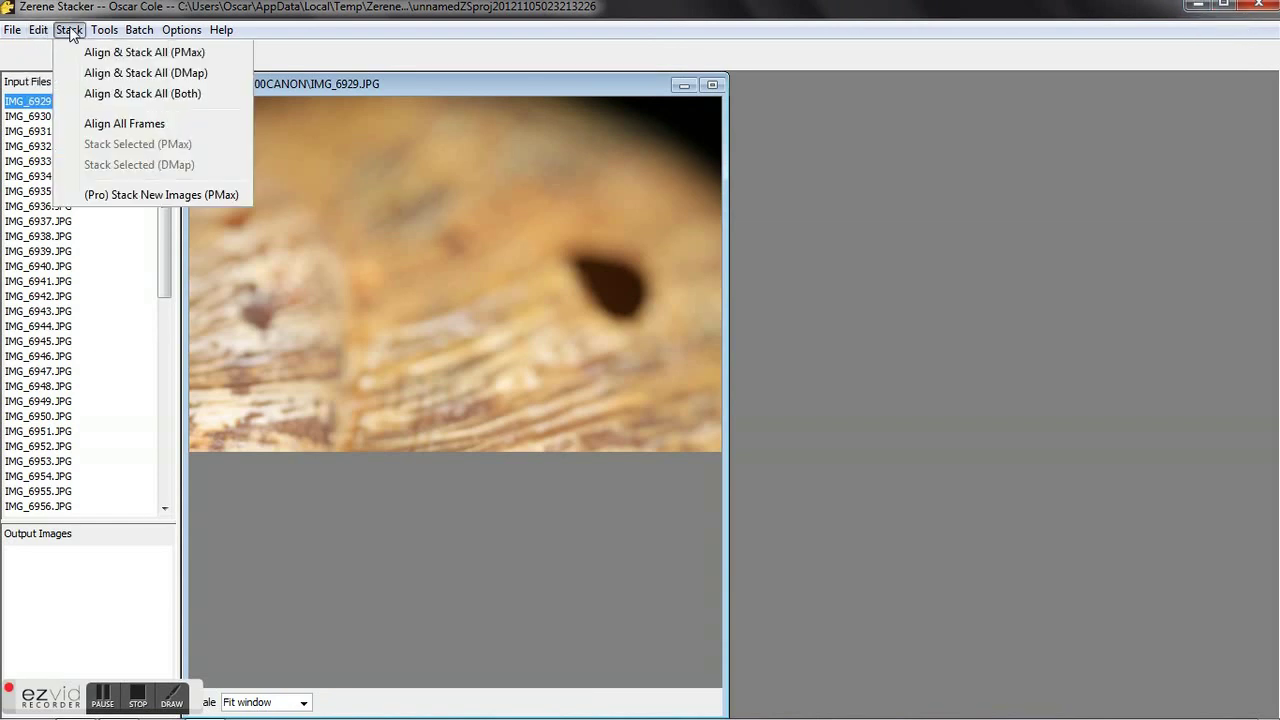
Step: Run Align & Stack All (Both) to produce the PMax stack 2012-11-05-02.34.26 ZS PMax
left_click(107, 94)
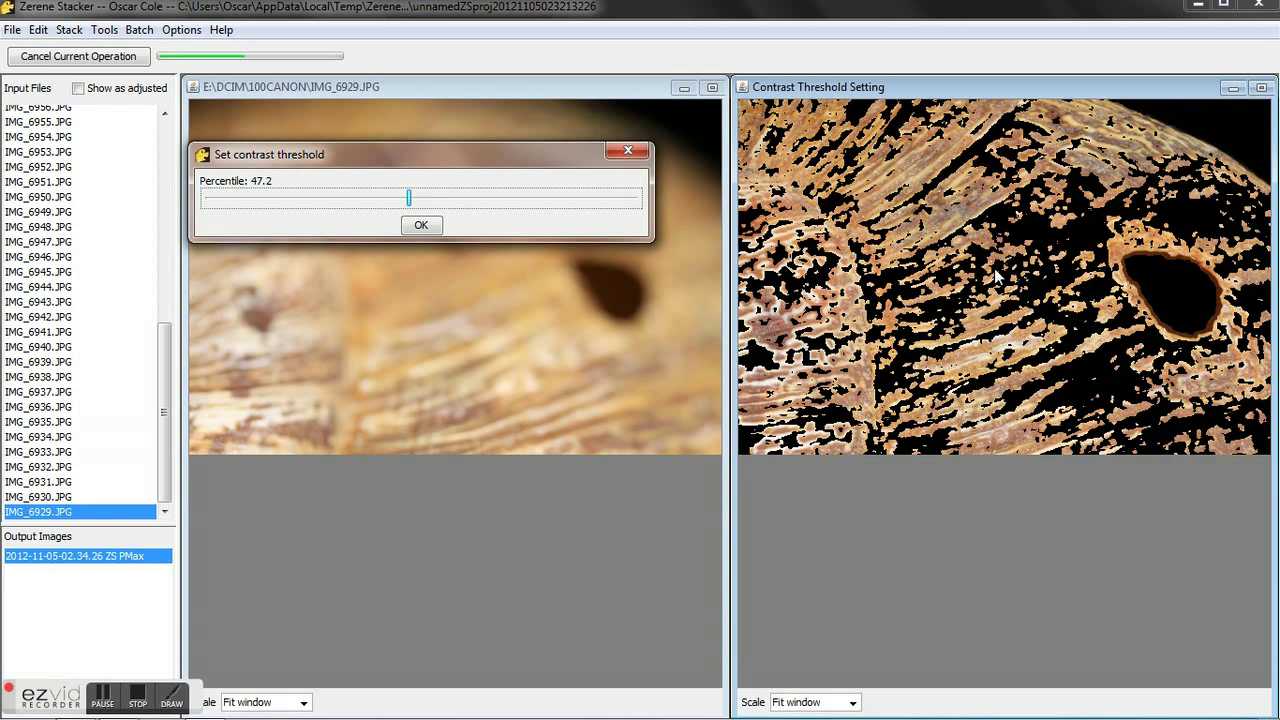
Step: Set the DMap contrast threshold to percentile 18.4 and confirm it
left_click_drag(408, 200, 202, 205)
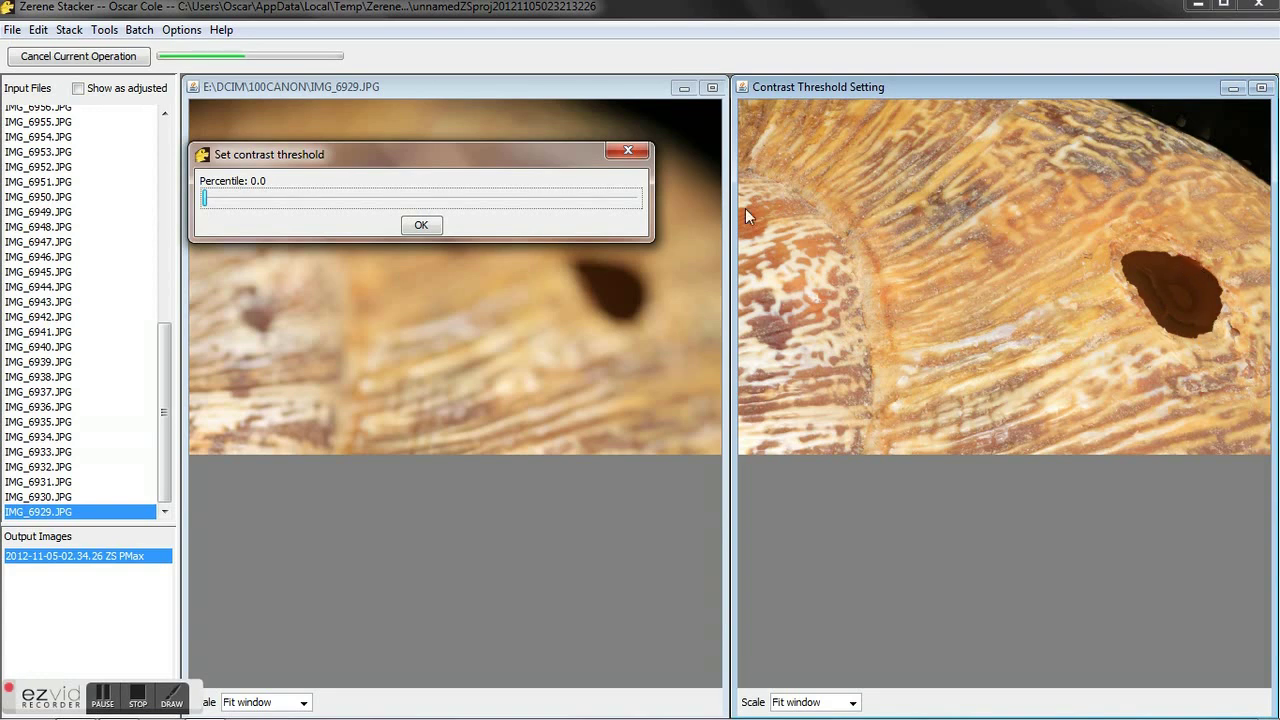
left_click_drag(210, 208, 292, 209)
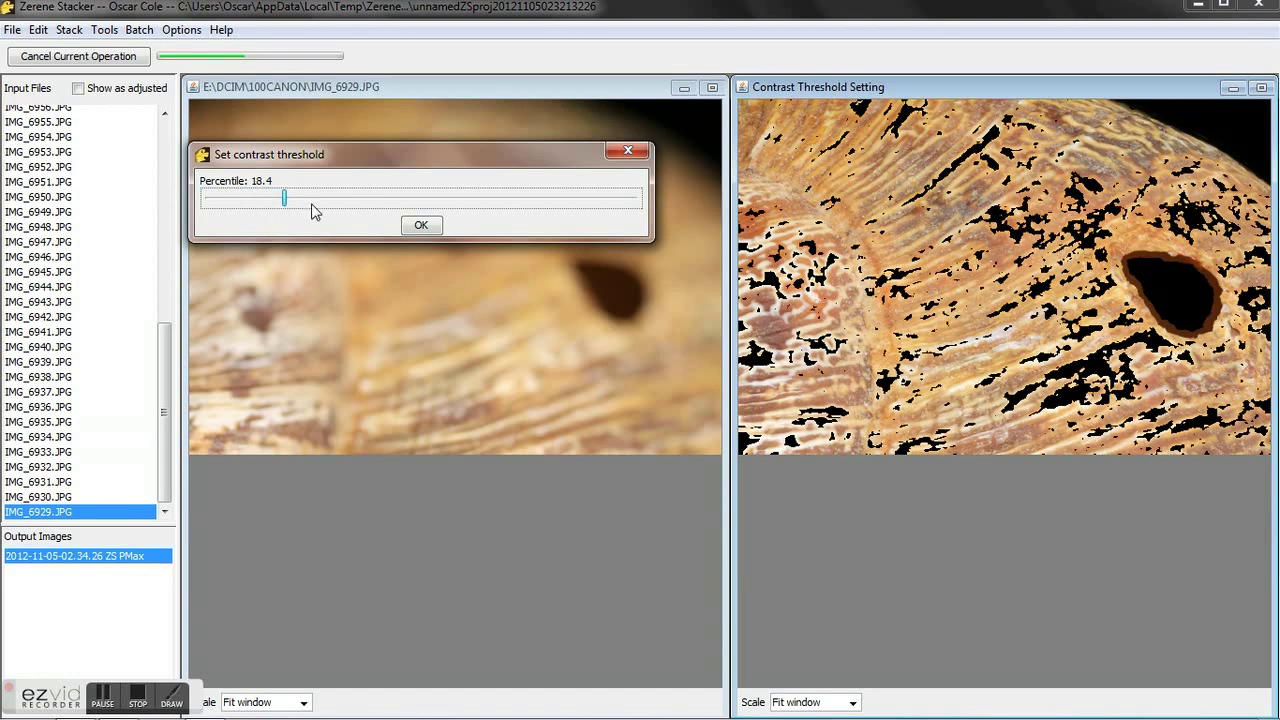
left_click(421, 226)
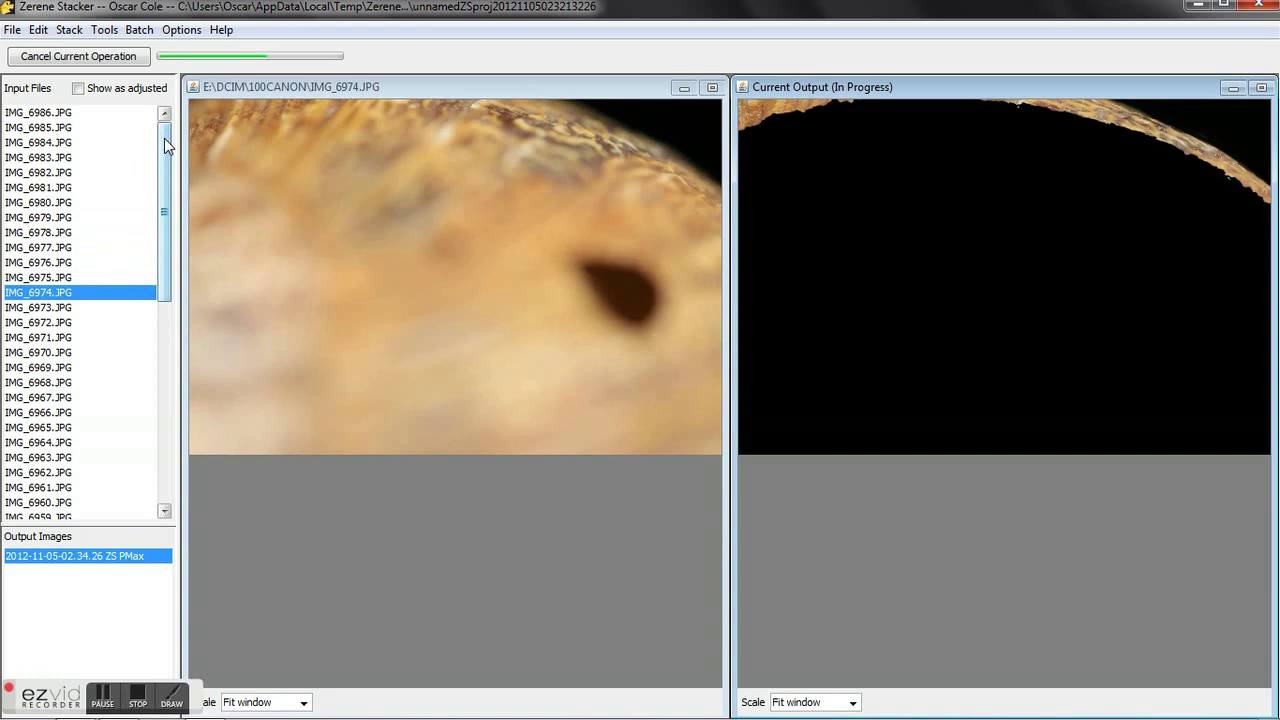
Step: Let DMap stacking finish so 2012-11-05-02.36.19 ZS DMap appears in Output Images
left_click_drag(164, 138, 185, 103)
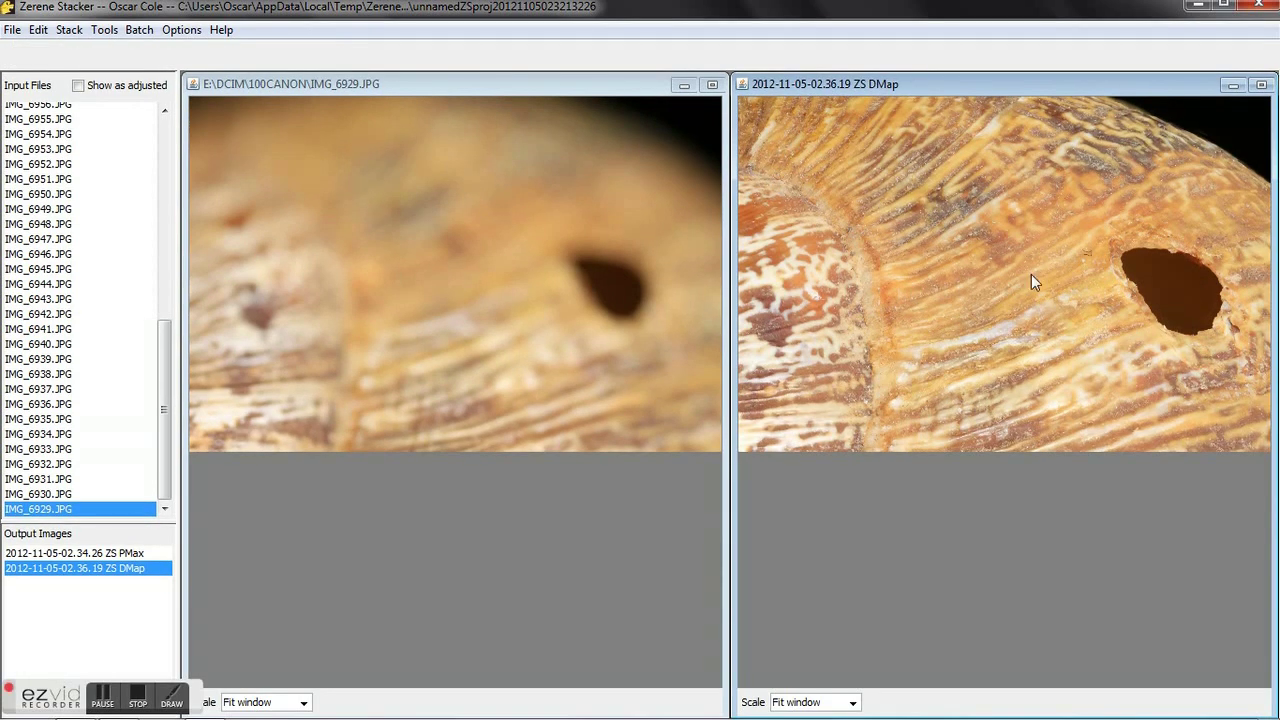
Step: Start retouching the stack with the DMap output as source
left_click(38, 29)
mouse_move(58, 36)
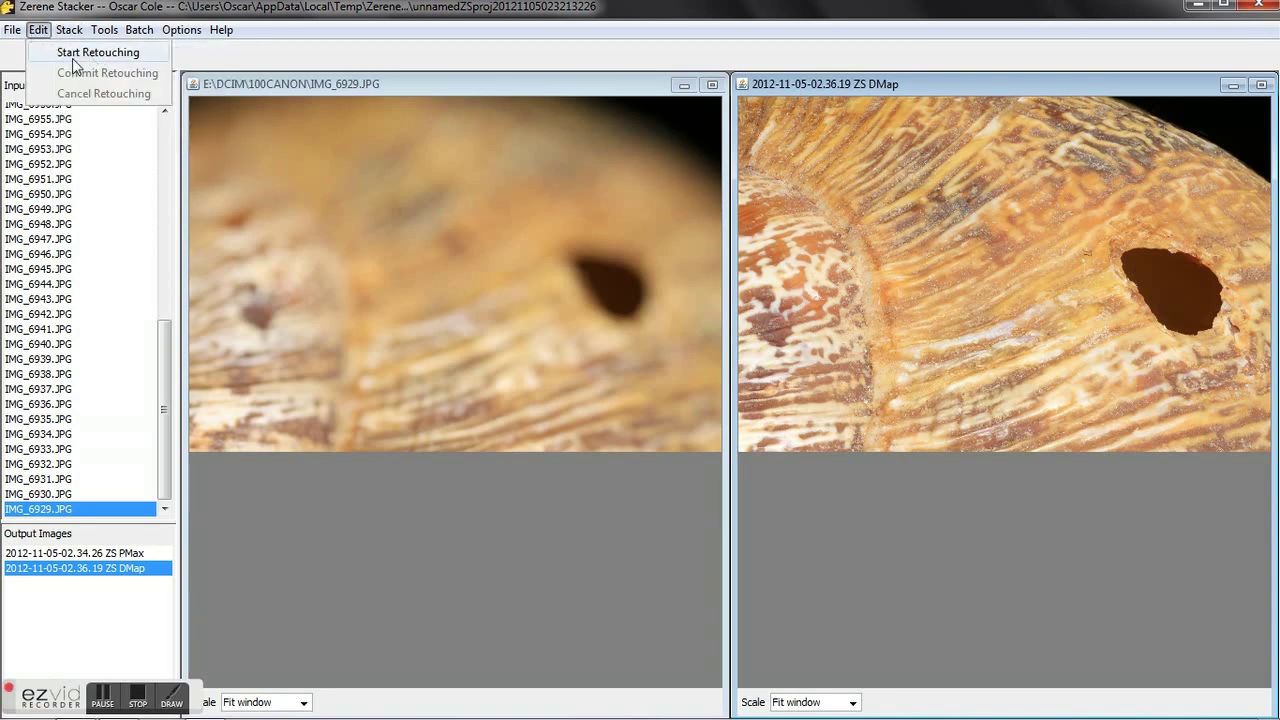
left_click(110, 58)
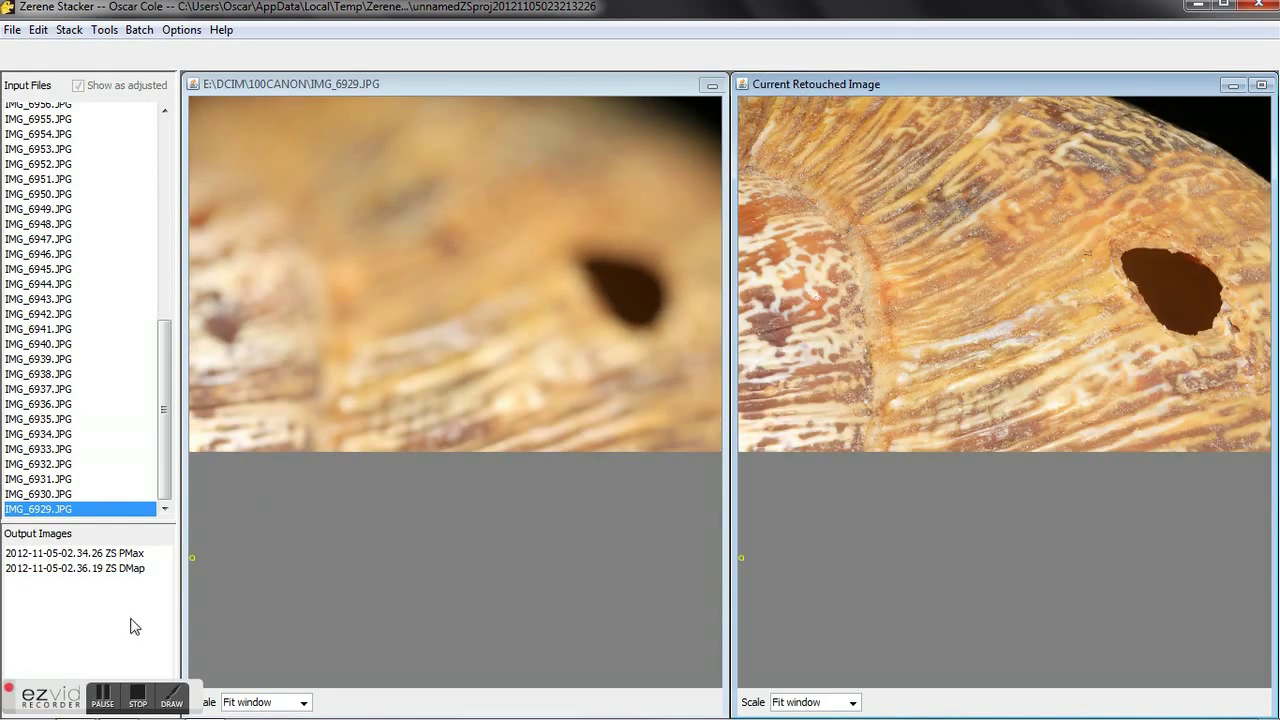
left_click(130, 569)
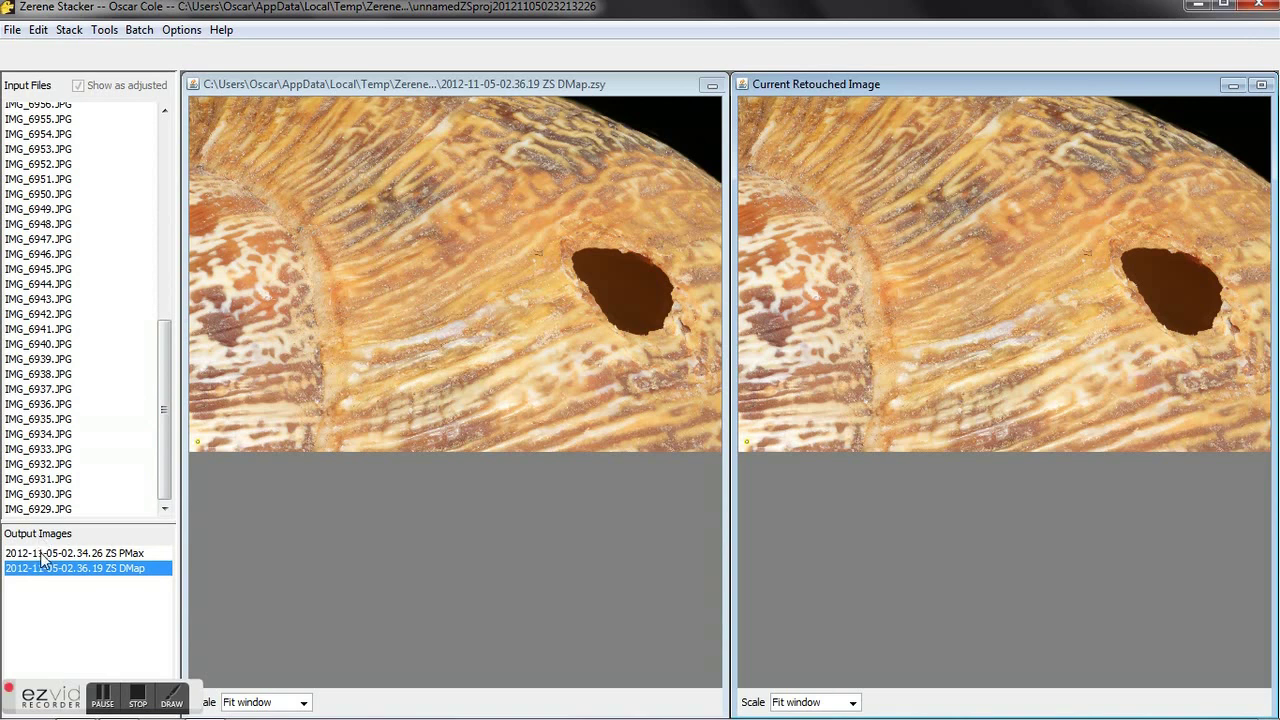
Step: Make the PMax output 2012-11-05-02.34.26 ZS PMax the retouching source
left_click(38, 29)
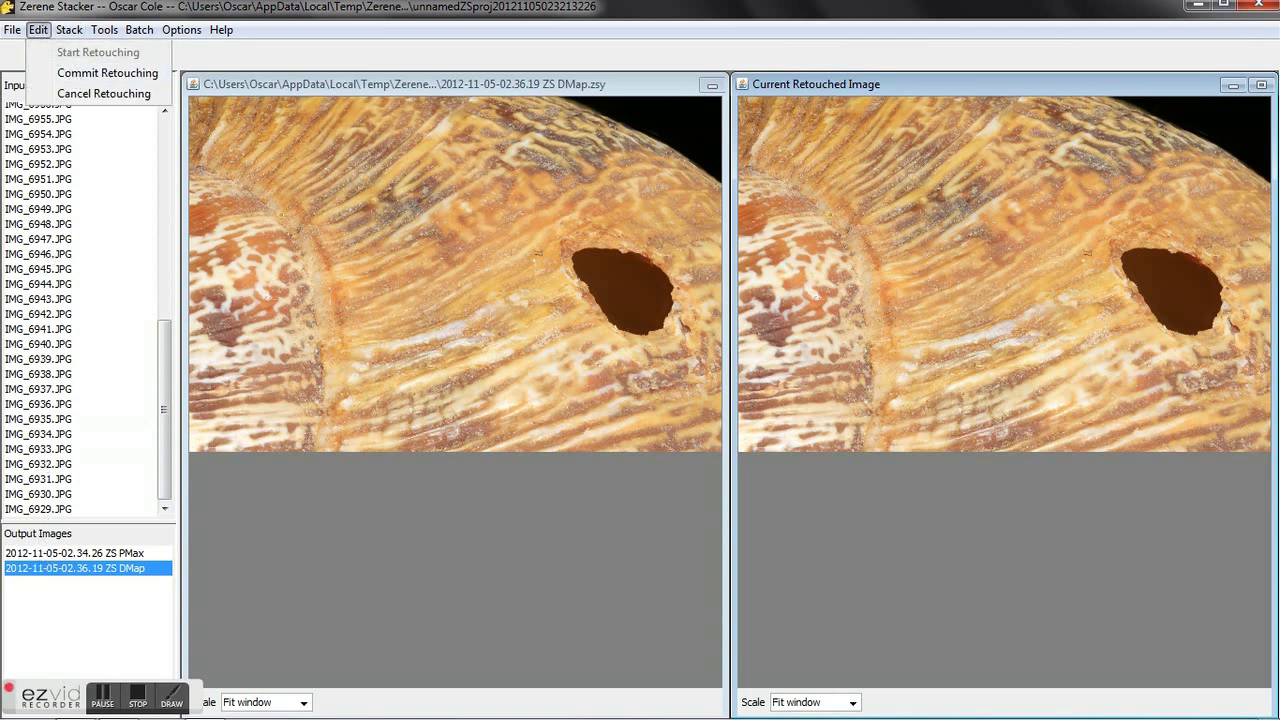
left_click(121, 555)
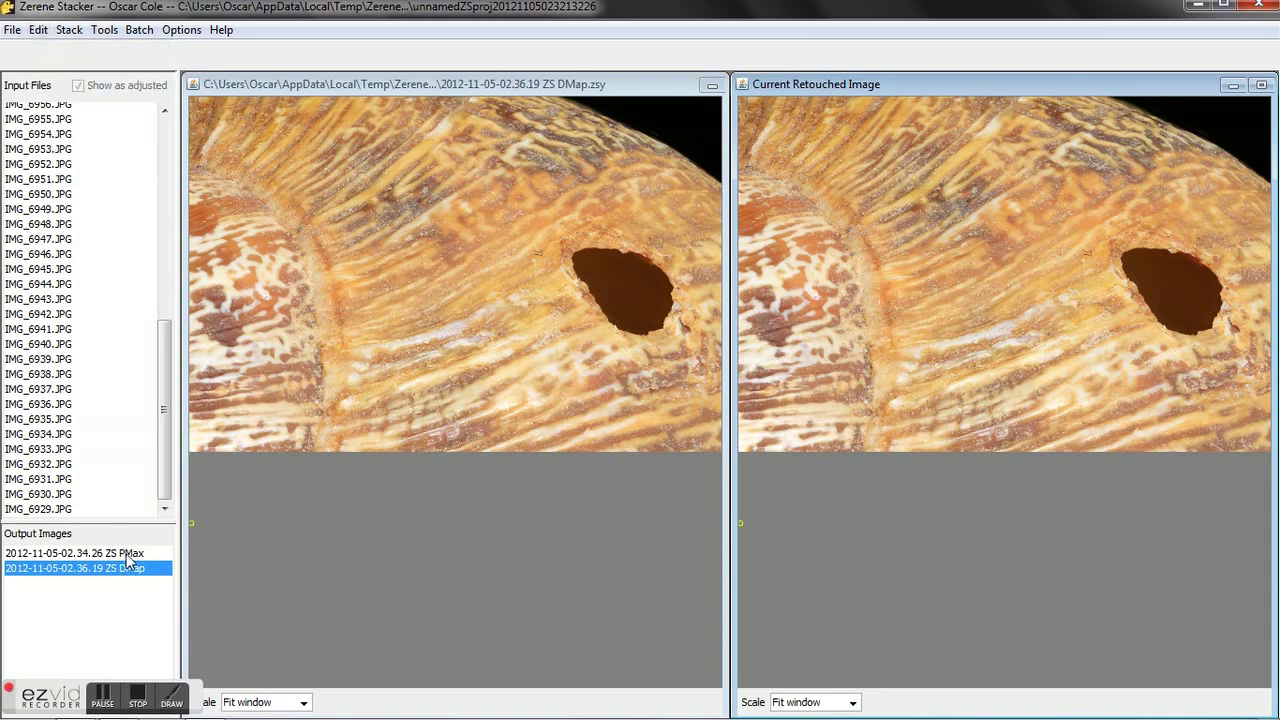
left_click(118, 553)
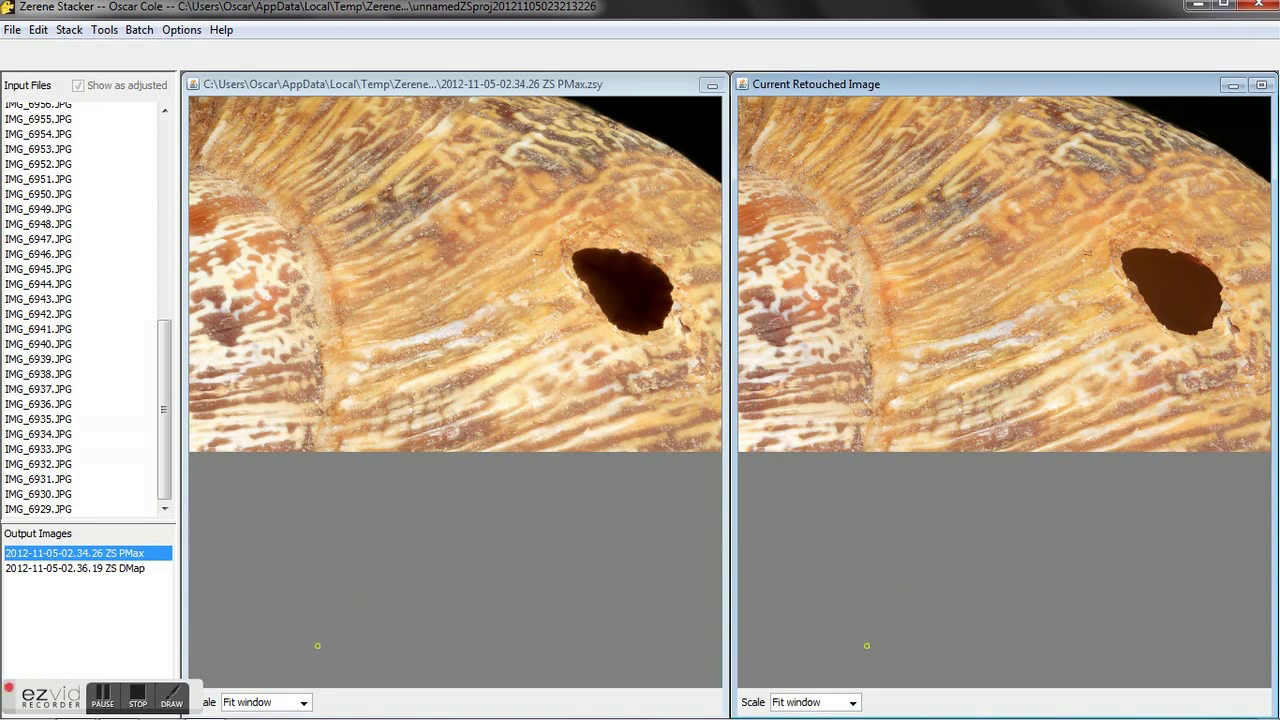
Step: Zoom both panes to 50%, bring the dark hole into view, and enlarge the brush
left_click(853, 702)
left_click(830, 640)
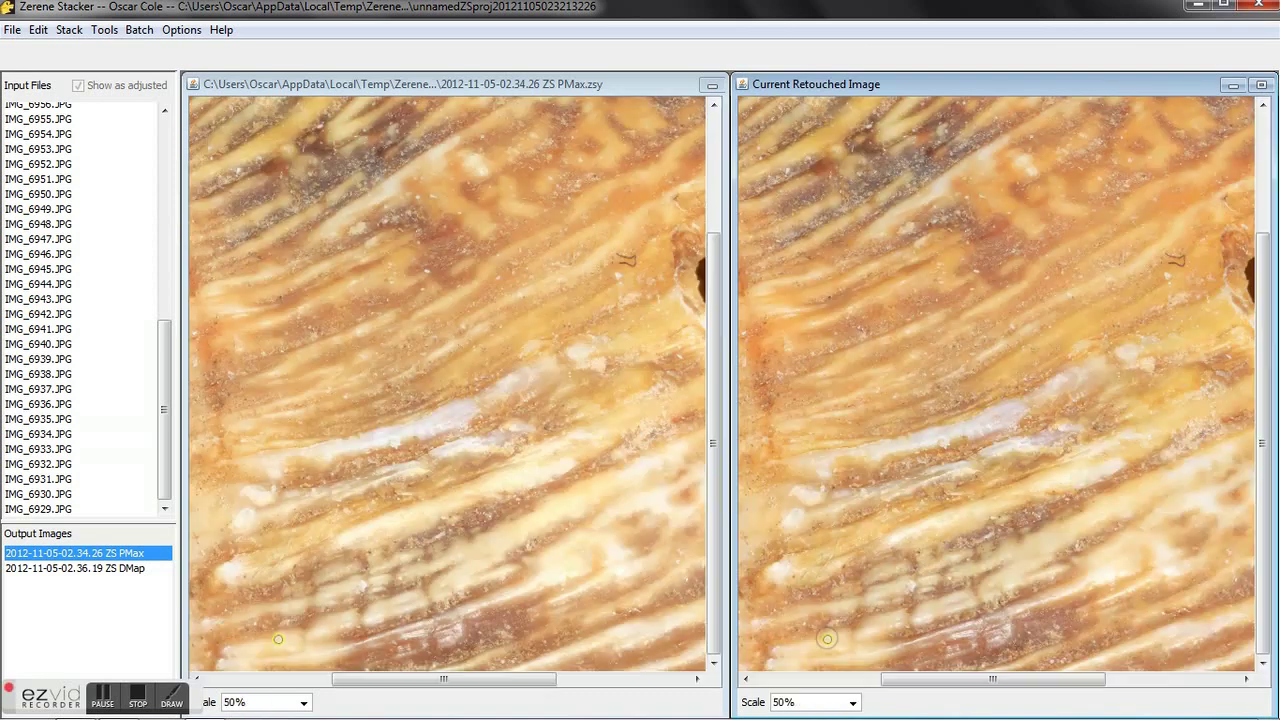
left_click_drag(957, 686, 1103, 686)
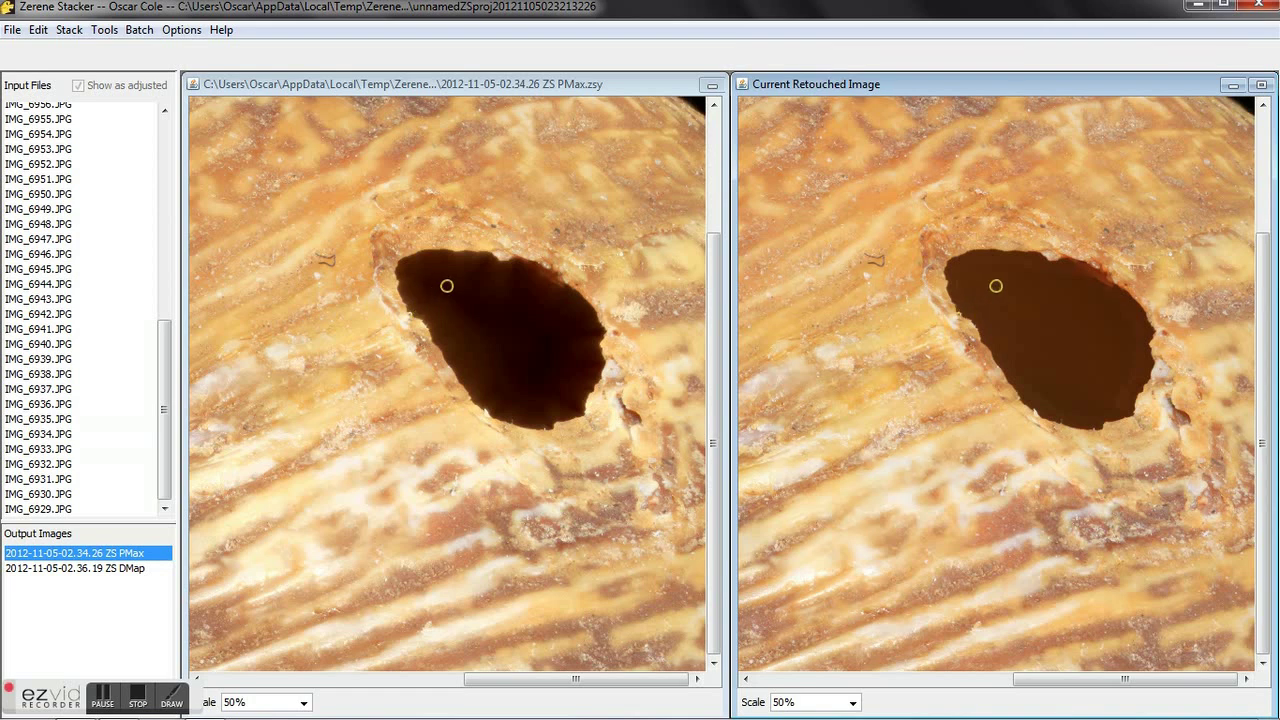
scroll(455, 288, "up", 5)
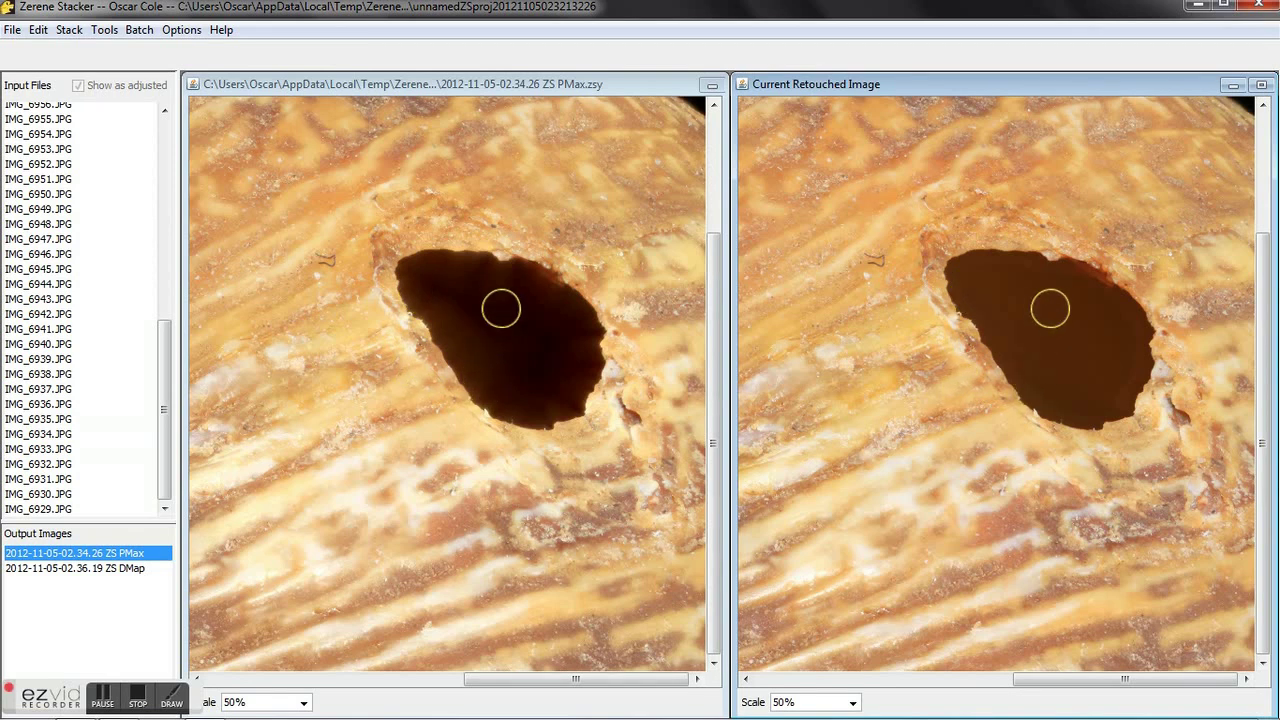
scroll(526, 266, "up", 4)
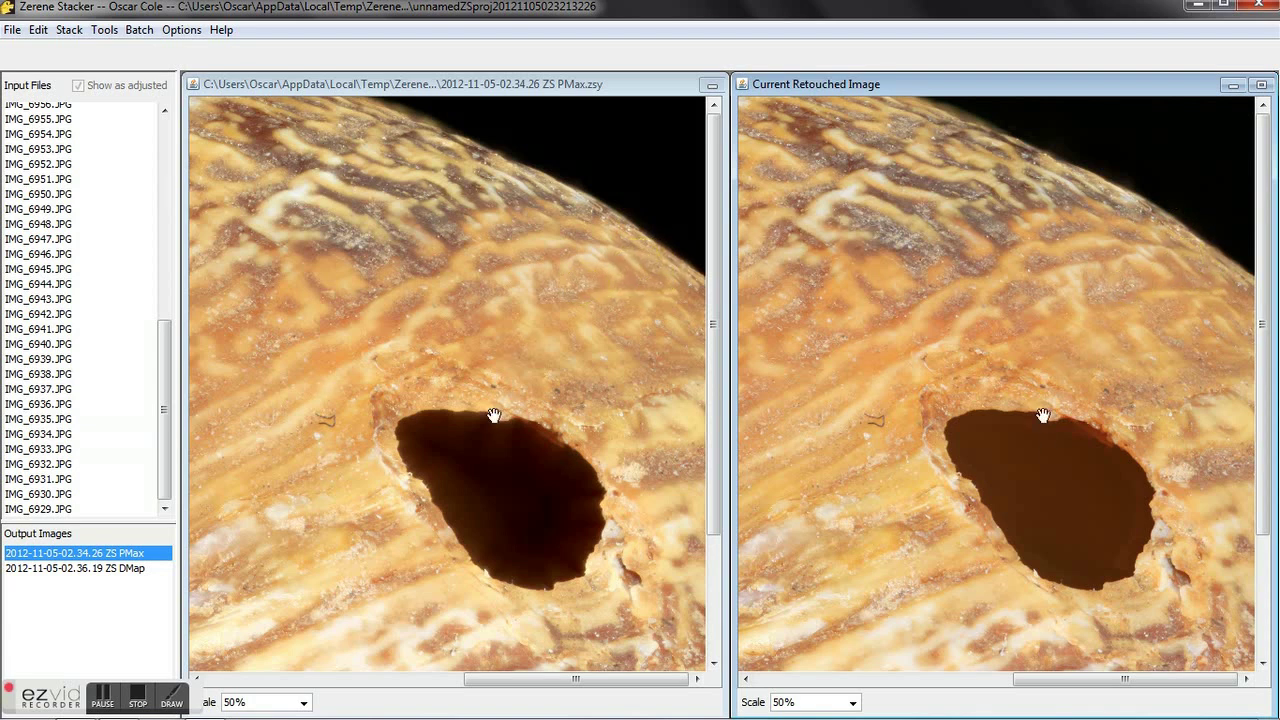
Step: Survey the shell's patterned and ridged areas, then brush PMax detail along the hole's upper-left rim
left_click_drag(494, 415, 471, 263)
left_click_drag(327, 389, 586, 363)
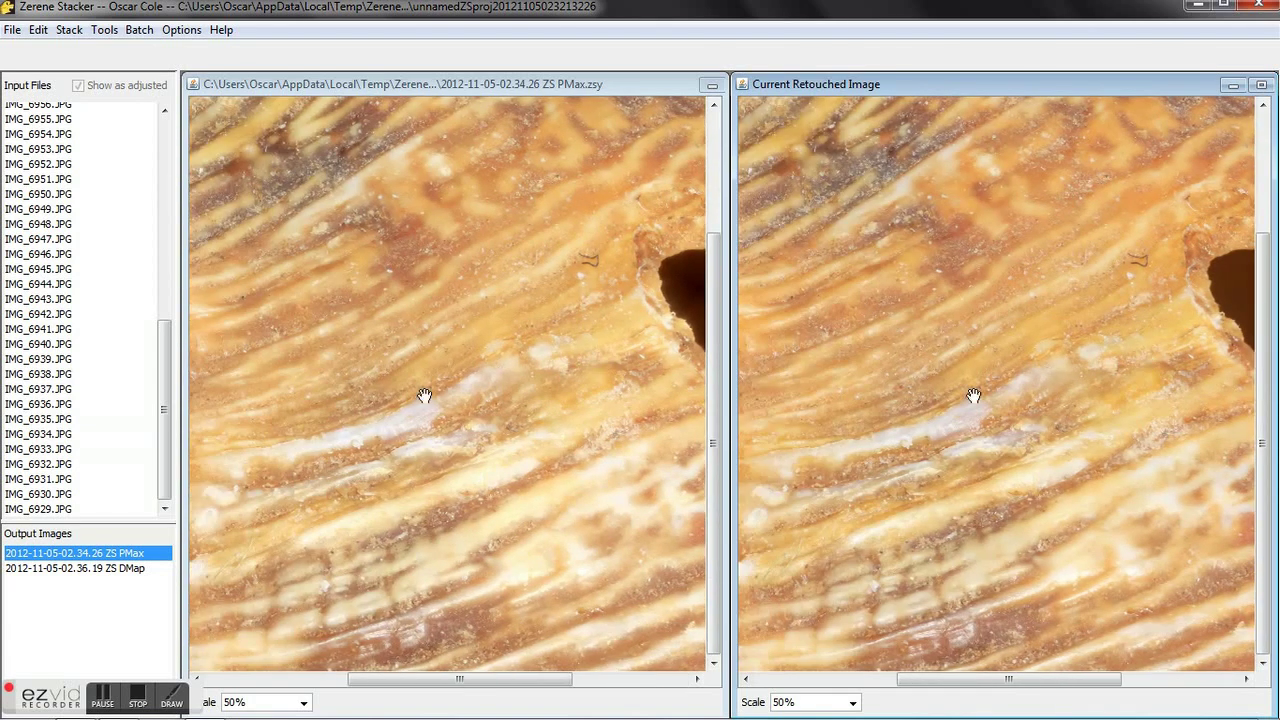
left_click_drag(425, 396, 606, 349)
left_click_drag(334, 371, 465, 355)
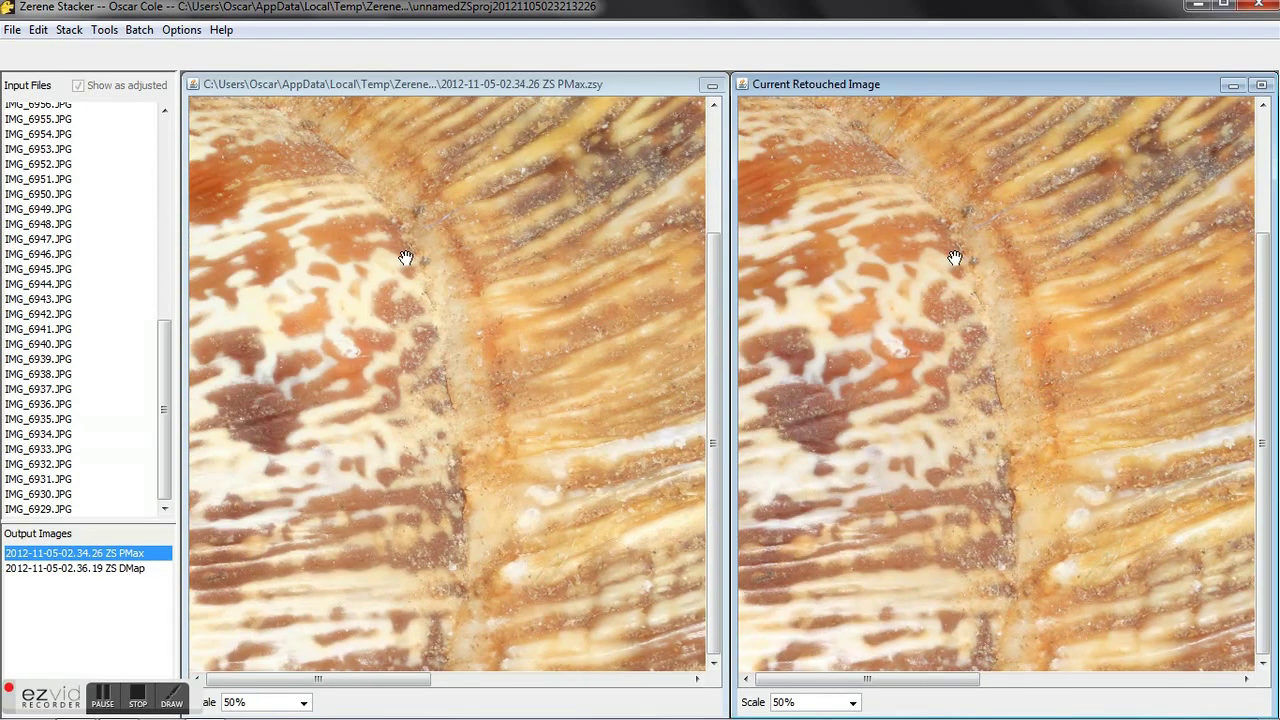
left_click_drag(403, 263, 490, 354)
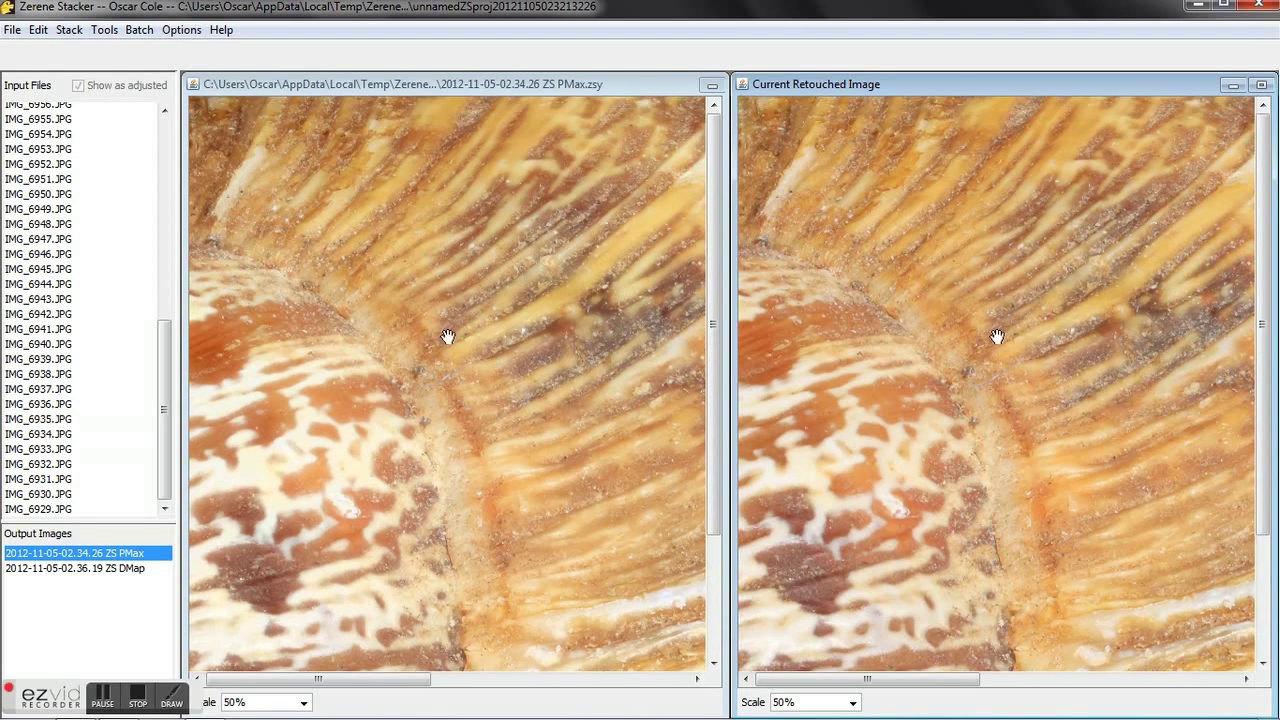
left_click_drag(508, 400, 306, 400)
left_click_drag(560, 408, 373, 370)
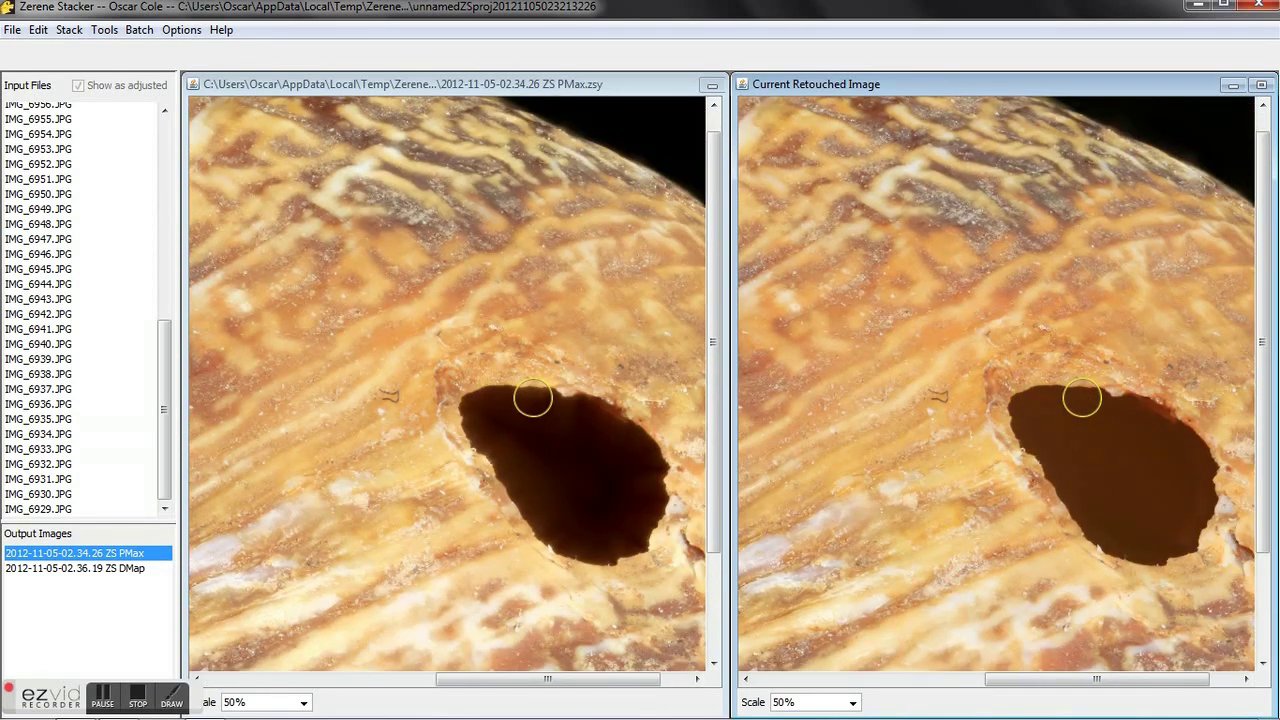
mouse_move(533, 398)
left_mouse_down()
mouse_move(479, 405)
mouse_move(479, 435)
mouse_move(561, 541)
mouse_move(605, 552)
mouse_move(660, 534)
mouse_move(663, 482)
mouse_move(603, 419)
mouse_move(532, 414)
mouse_move(530, 494)
mouse_move(572, 434)
mouse_move(606, 488)
mouse_move(507, 451)
mouse_move(586, 442)
mouse_move(608, 541)
mouse_move(488, 487)
mouse_move(624, 492)
mouse_move(493, 507)
mouse_move(589, 442)
mouse_move(561, 489)
mouse_move(661, 434)
mouse_move(490, 415)
mouse_move(539, 400)
mouse_move(662, 493)
mouse_move(622, 536)
mouse_move(493, 414)
mouse_move(539, 519)
mouse_move(655, 461)
mouse_move(495, 429)
left_mouse_up()
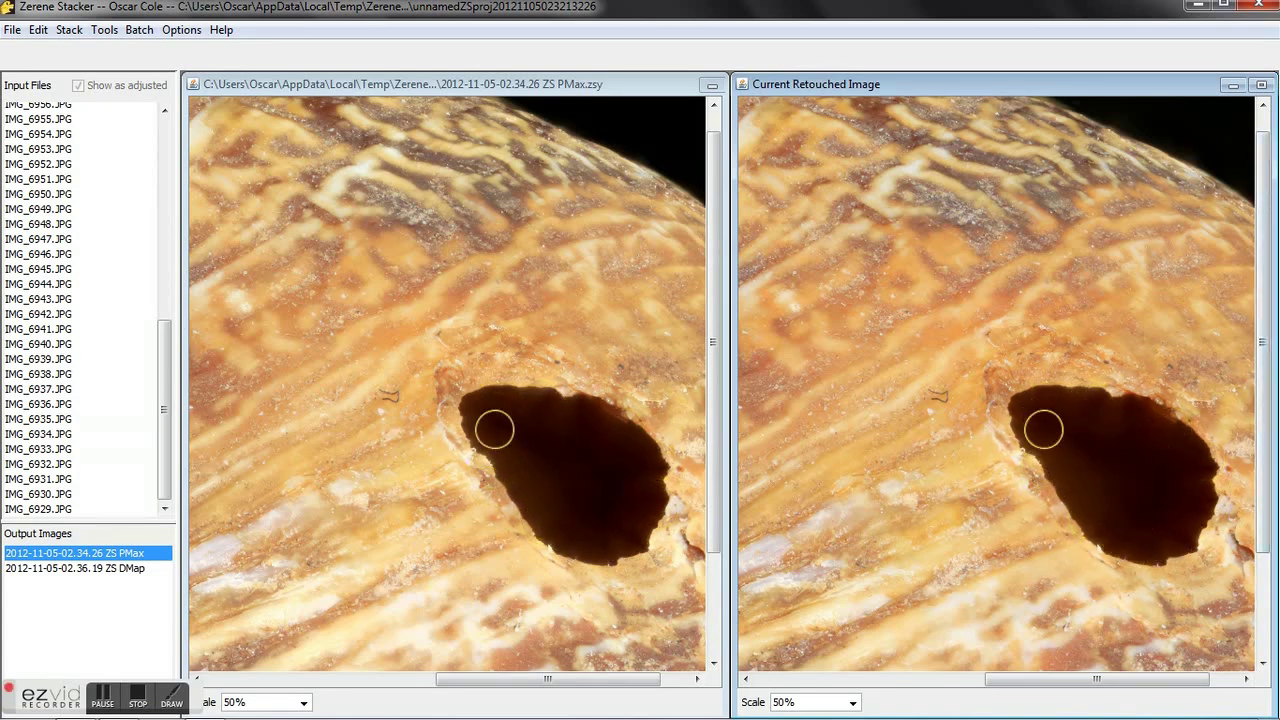
Step: Switch the source to the DMap output and brush its uniform brown into the hole's centre
key("ctrl")
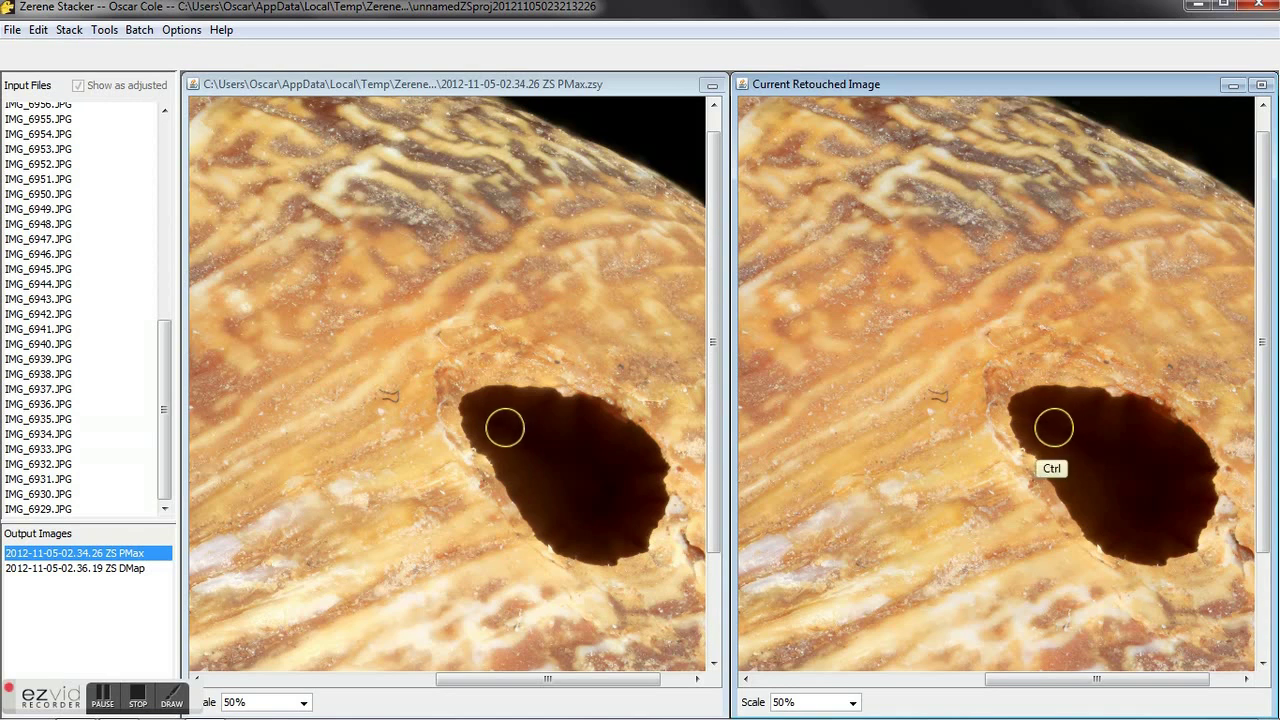
key("ctrl")
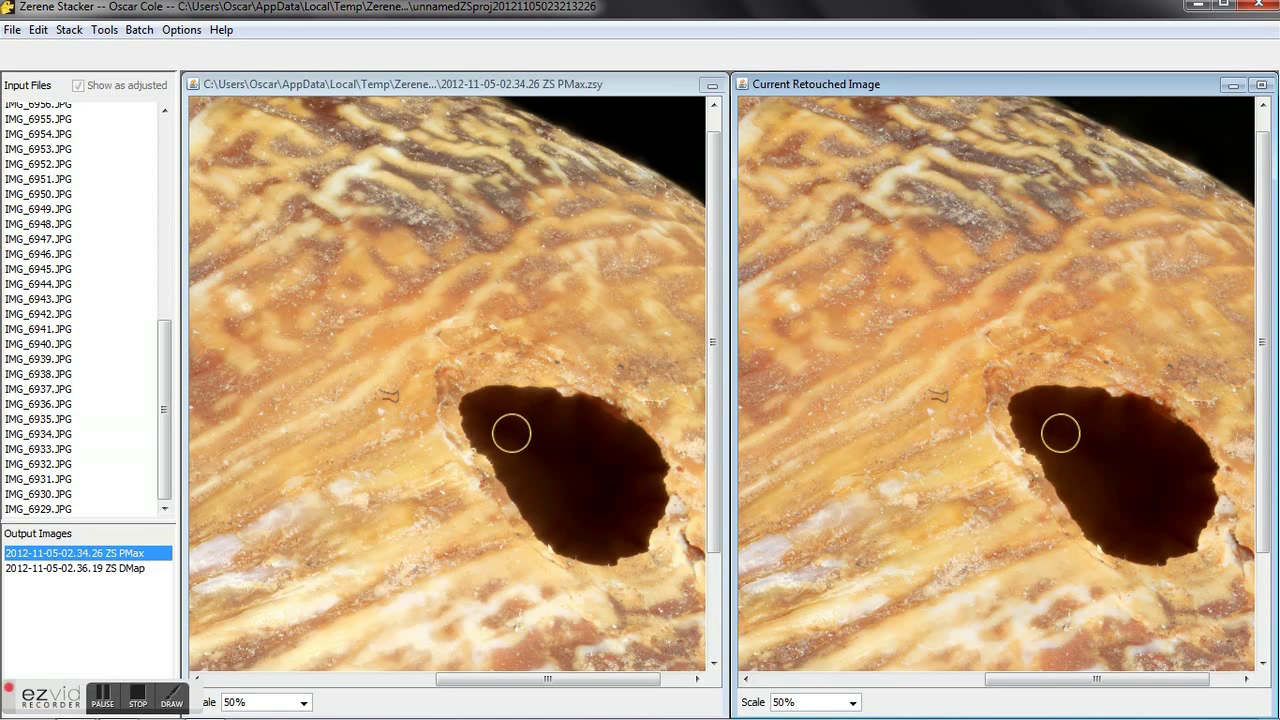
left_click(111, 570)
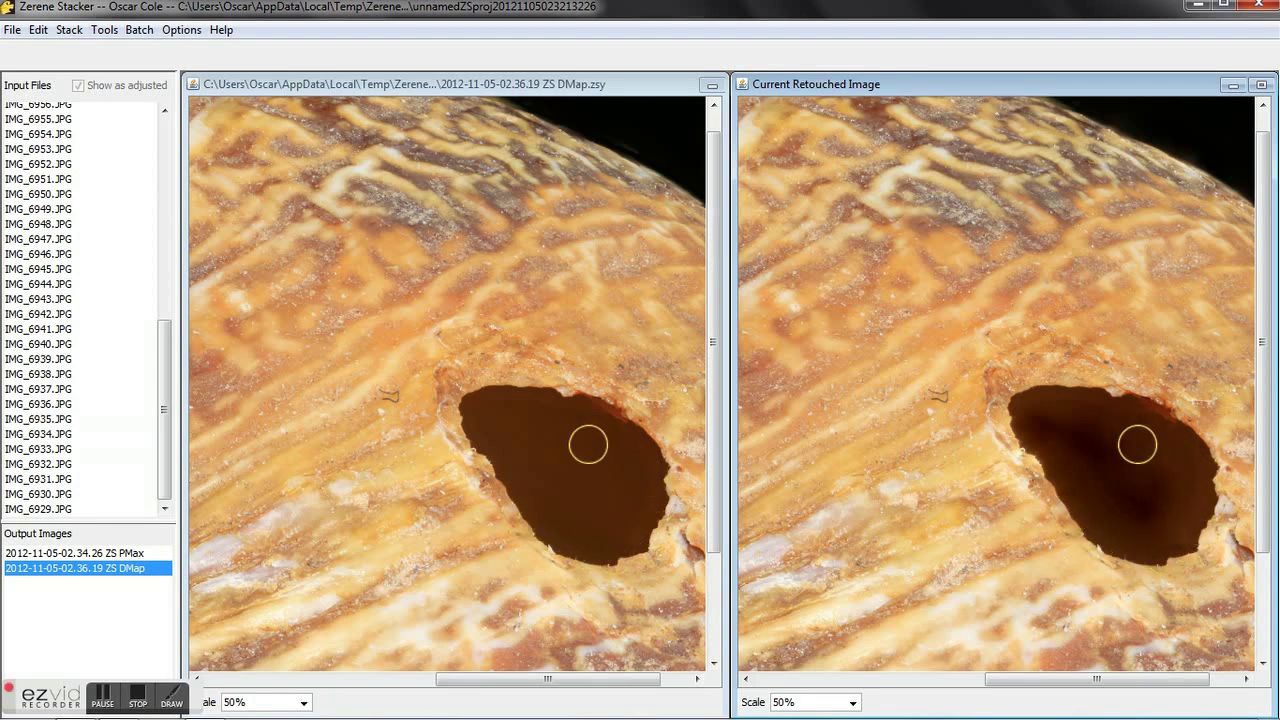
mouse_move(588, 444)
left_mouse_down()
mouse_move(560, 423)
mouse_move(500, 420)
left_mouse_up()
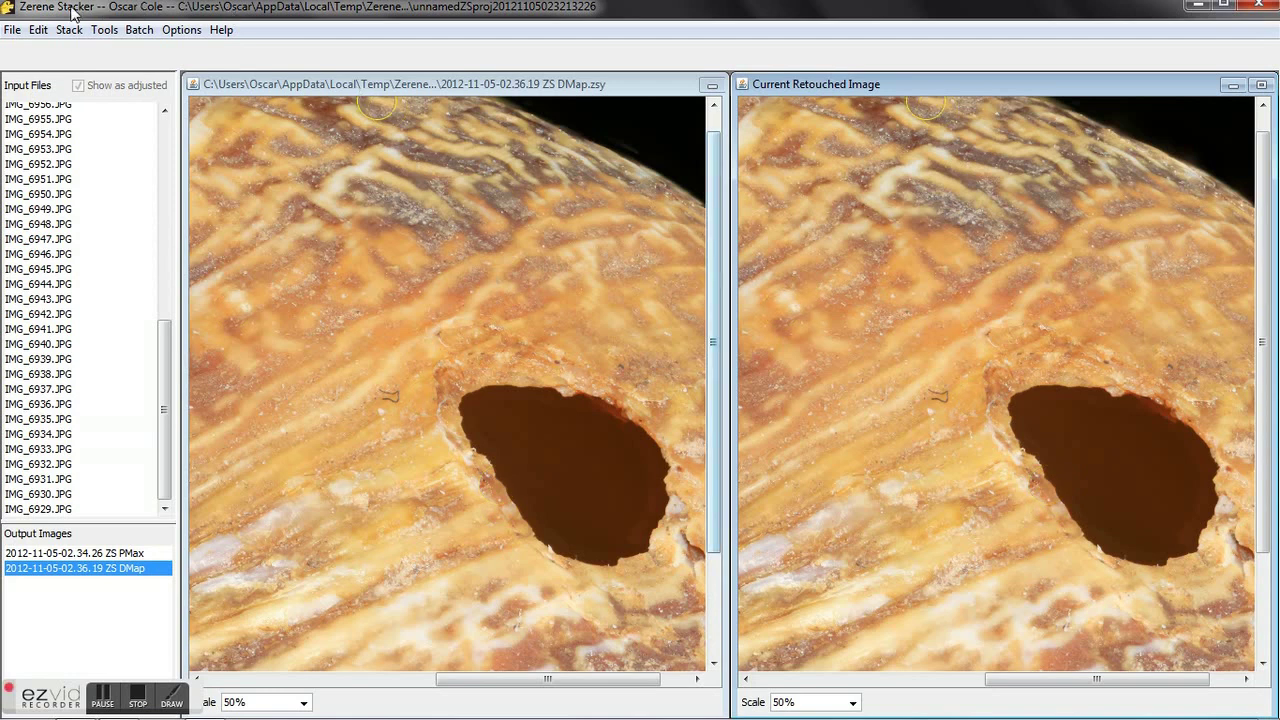
Step: Commit the retouching as a new output and open the Save dialog for the retouched output
left_click(38, 31)
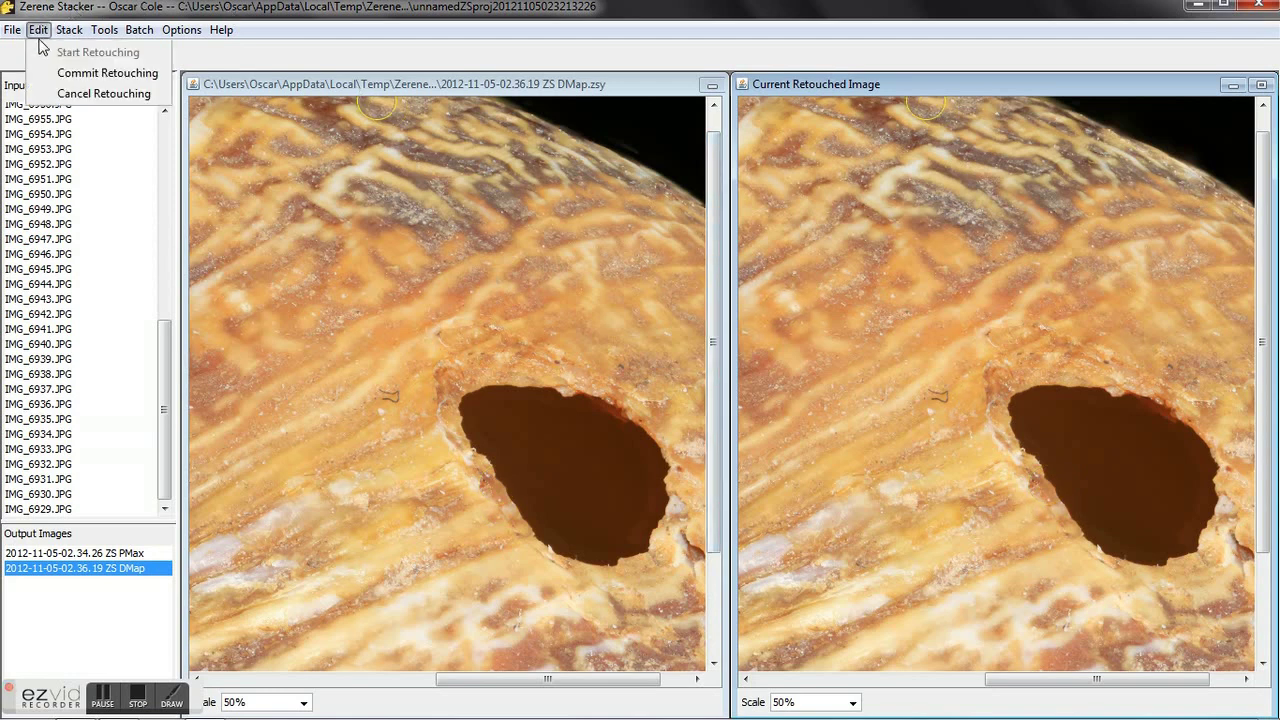
left_click(88, 77)
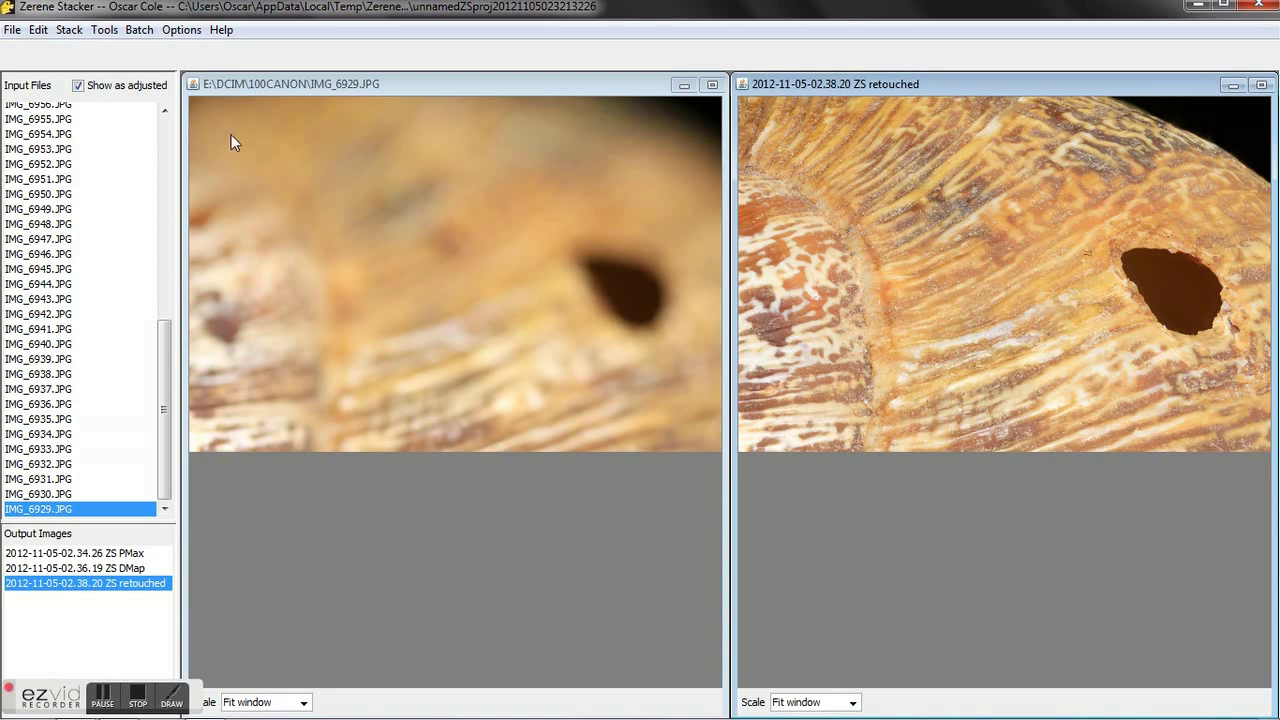
left_click(13, 31)
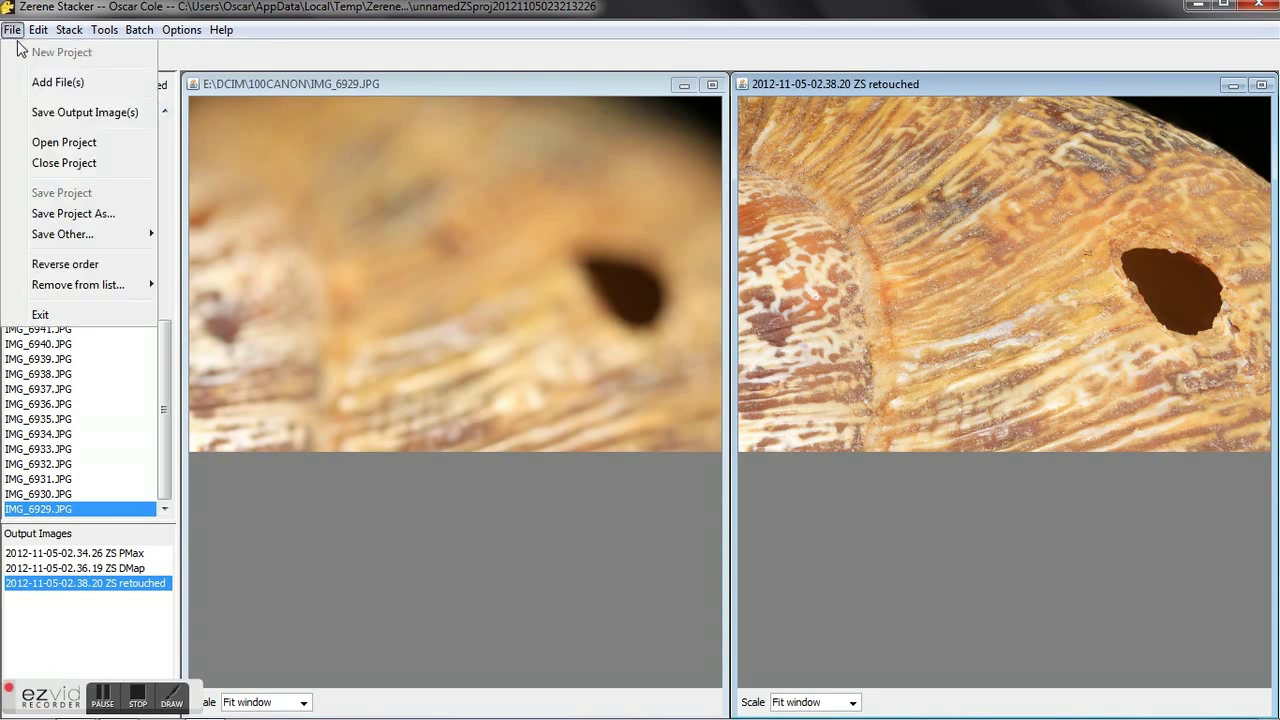
left_click(135, 584)
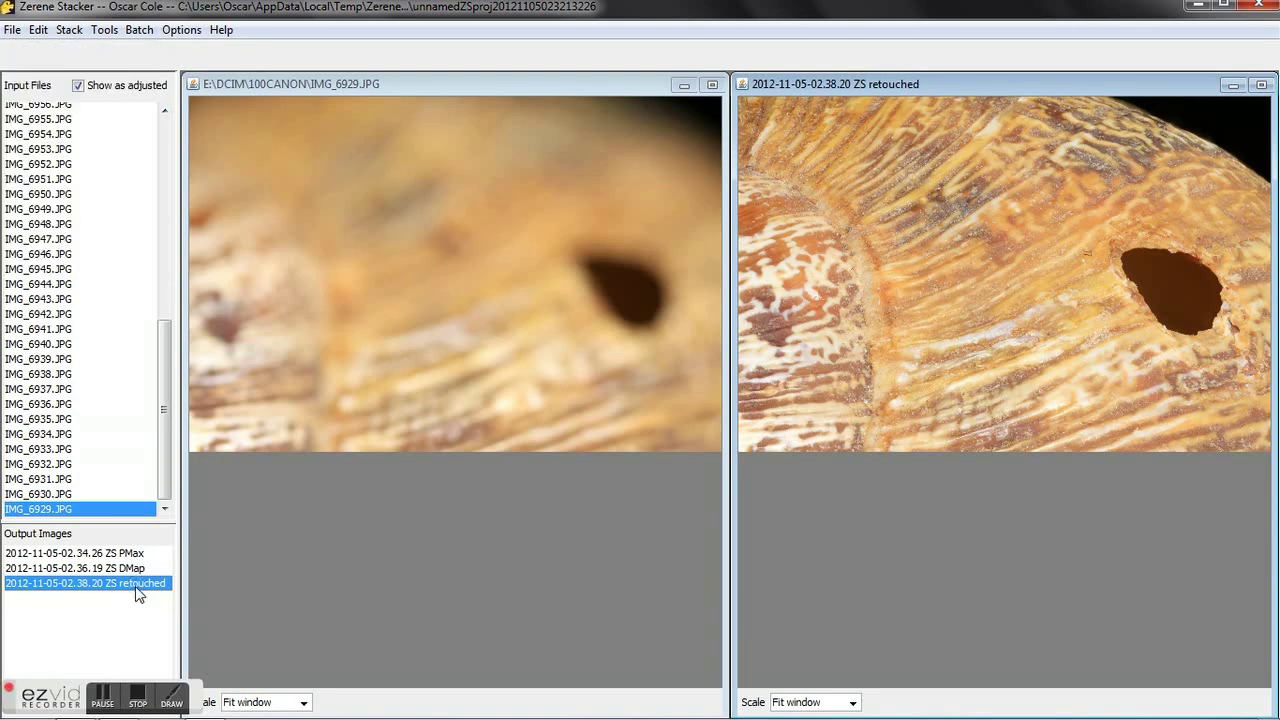
left_click(13, 30)
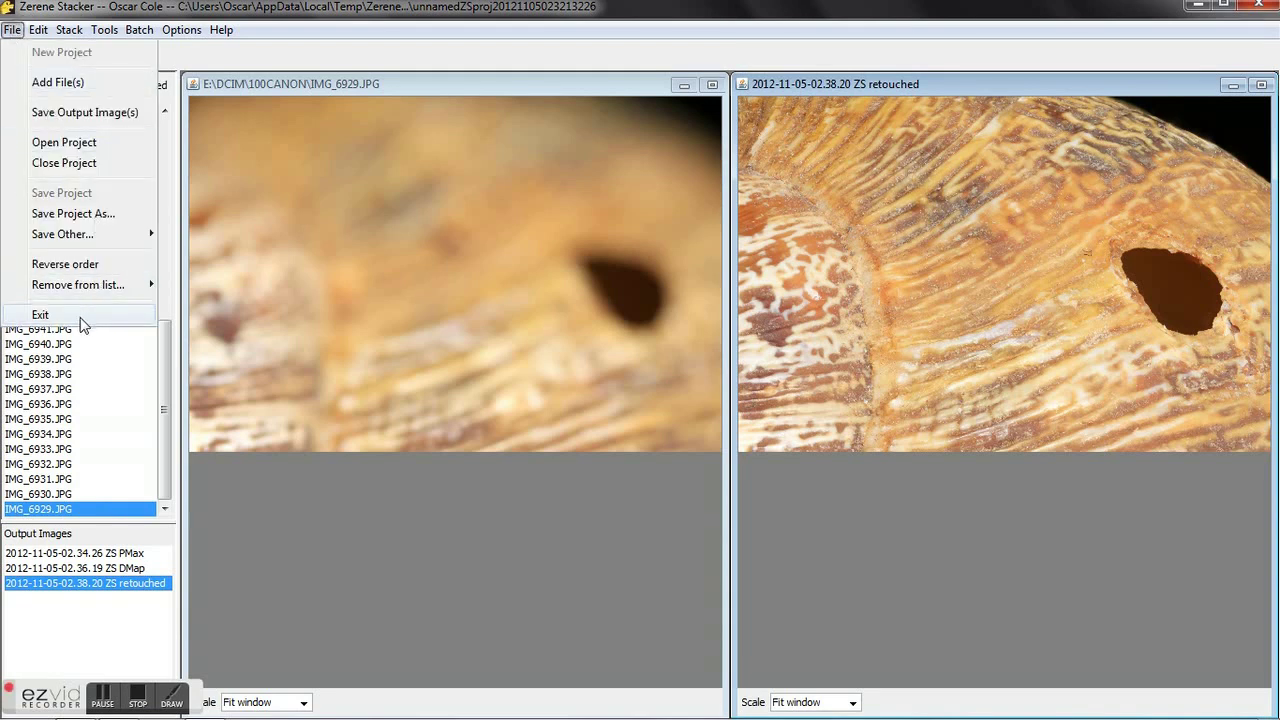
left_click(86, 115)
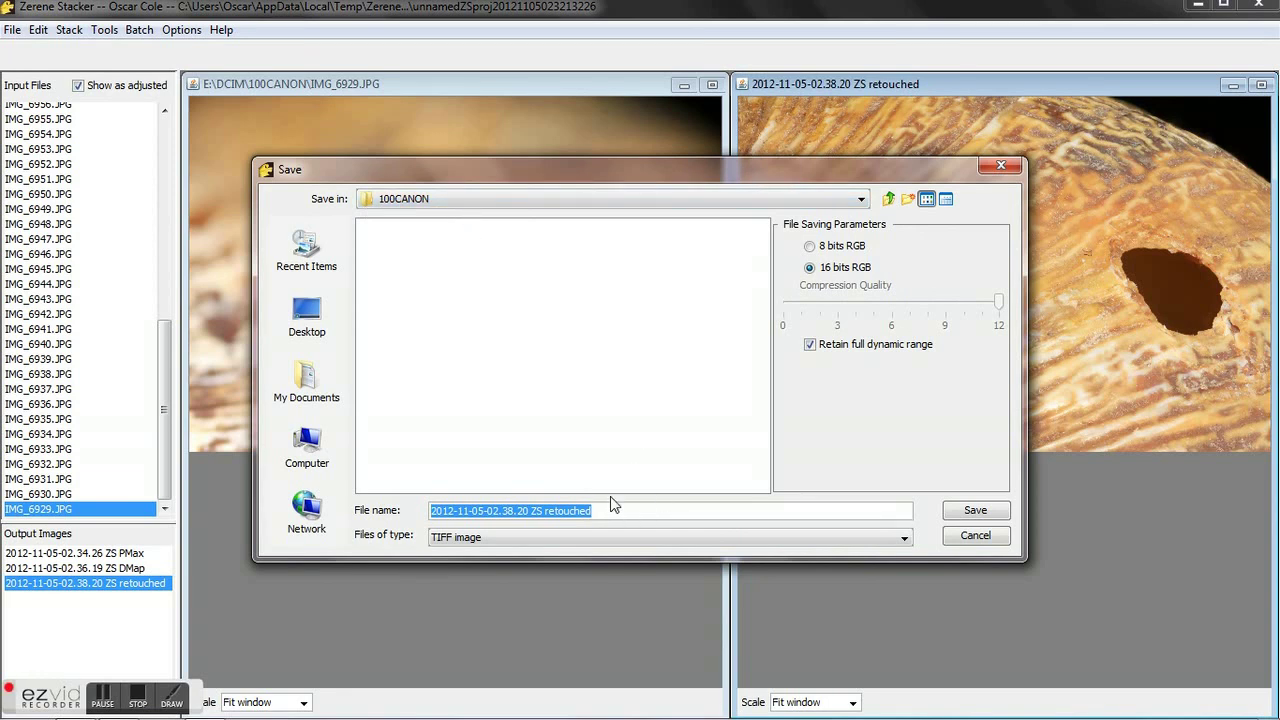
Step: Save the retouched image as Snail_shell_retouched in 100CANON and acknowledge the file-size message
type("Snail_")
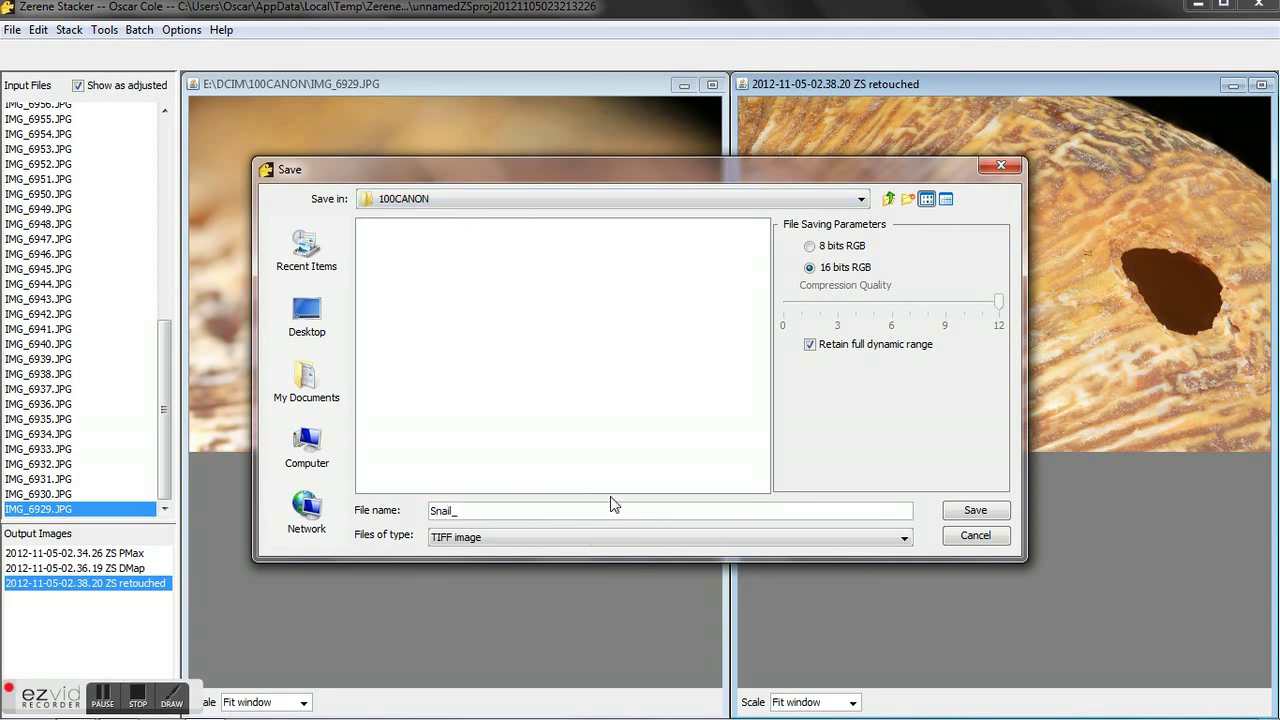
type("shell_retouched")
left_click(975, 511)
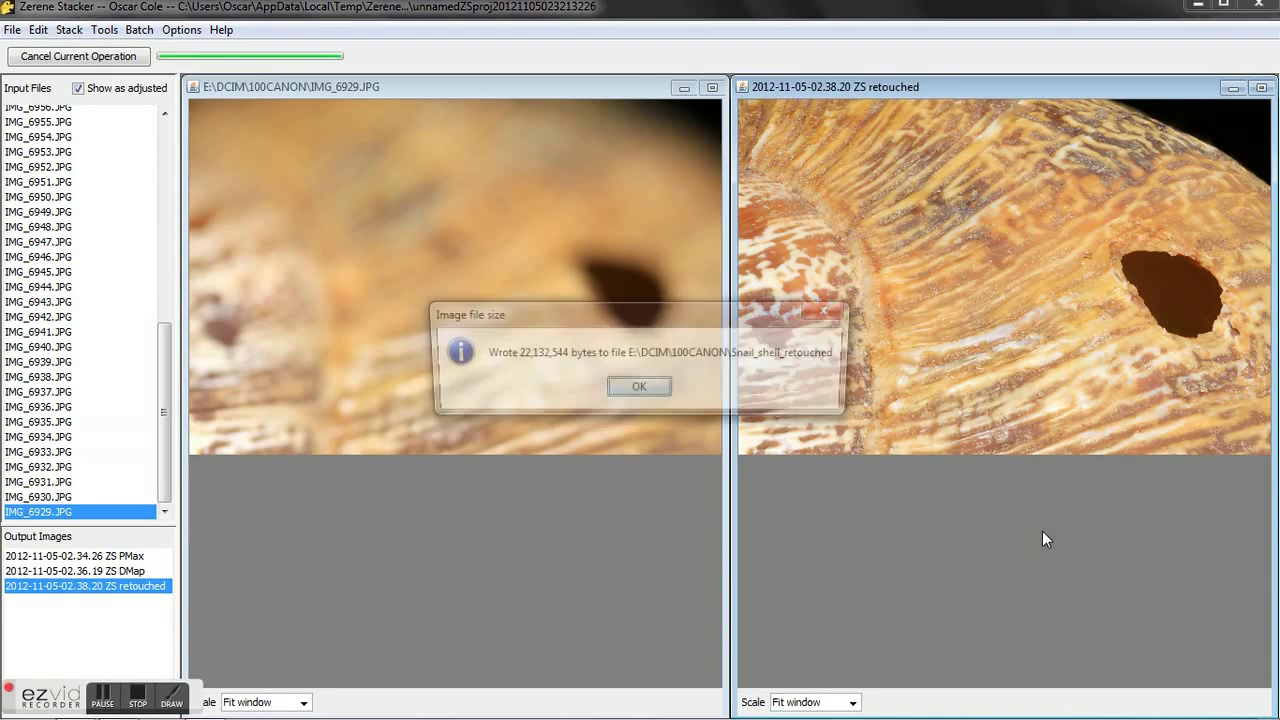
left_click(628, 397)
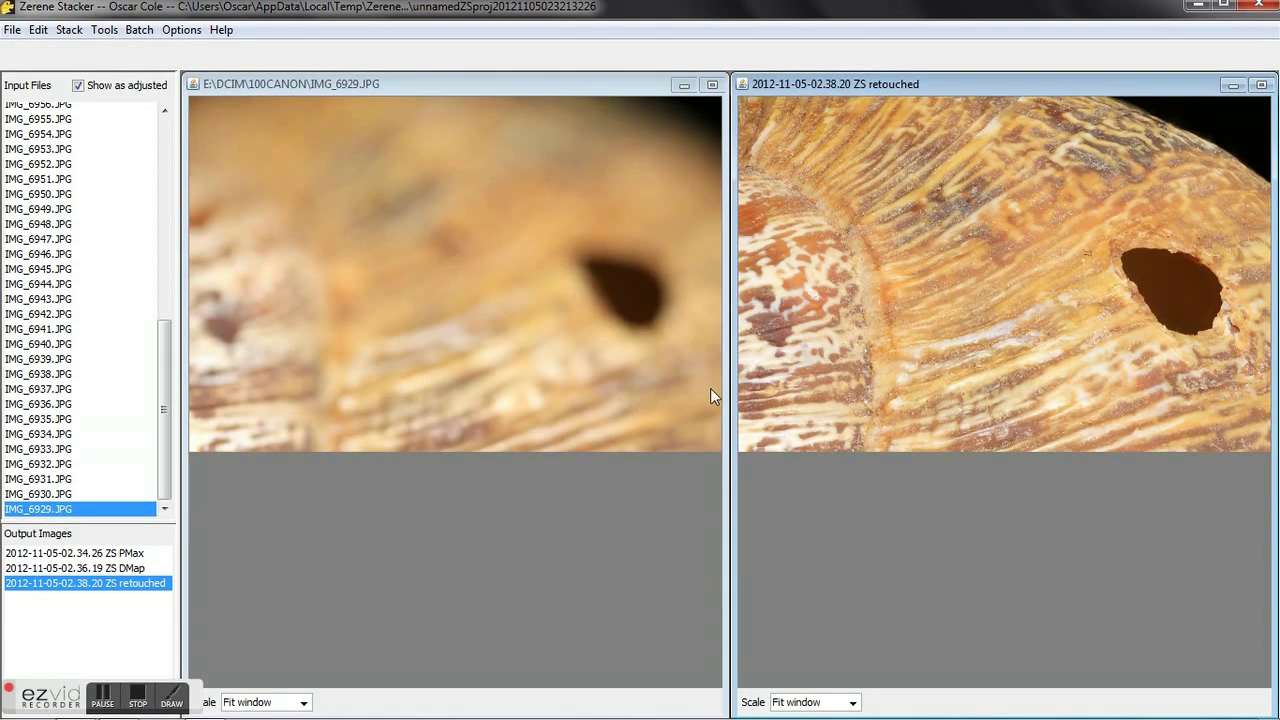